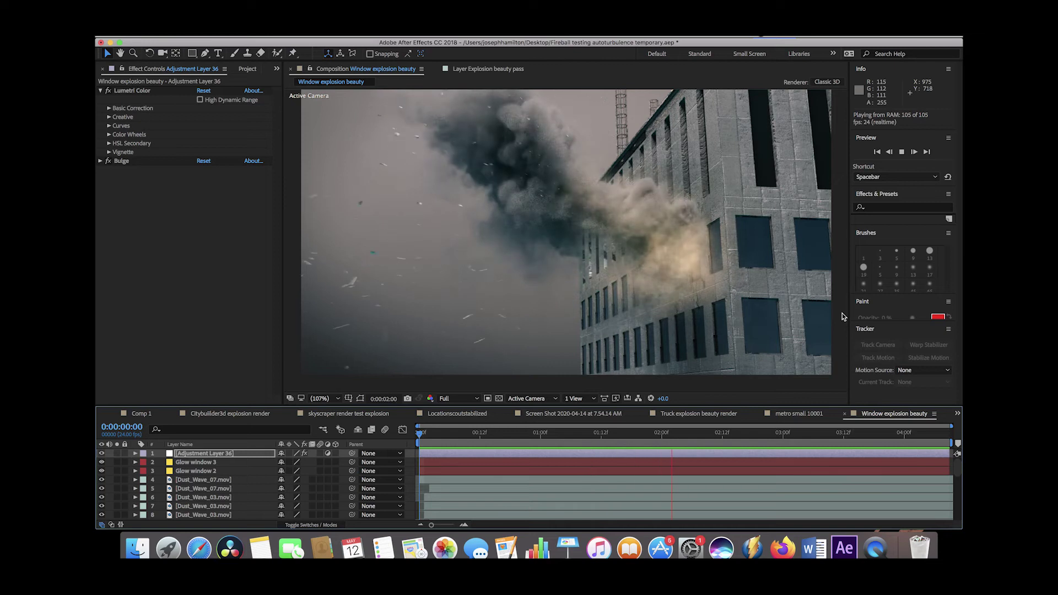
Stop the Window explosion beauty preview on a frame where the fireball bursts out
{"action": "key", "text": "space"}
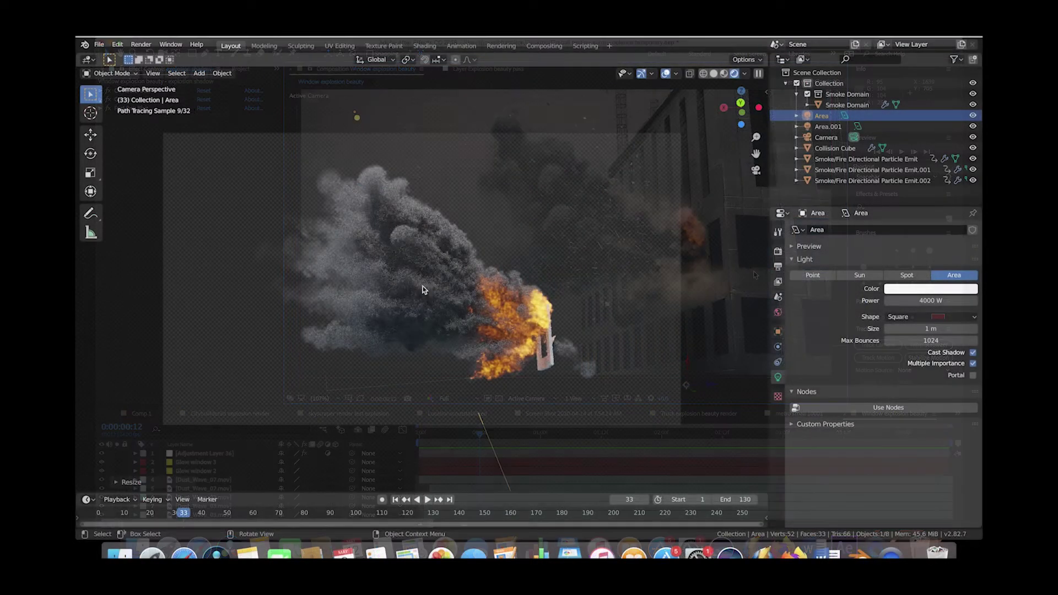
Jump the Blender fire simulation to frame 35
{"action": "left_click", "coordinate": [191, 519]}
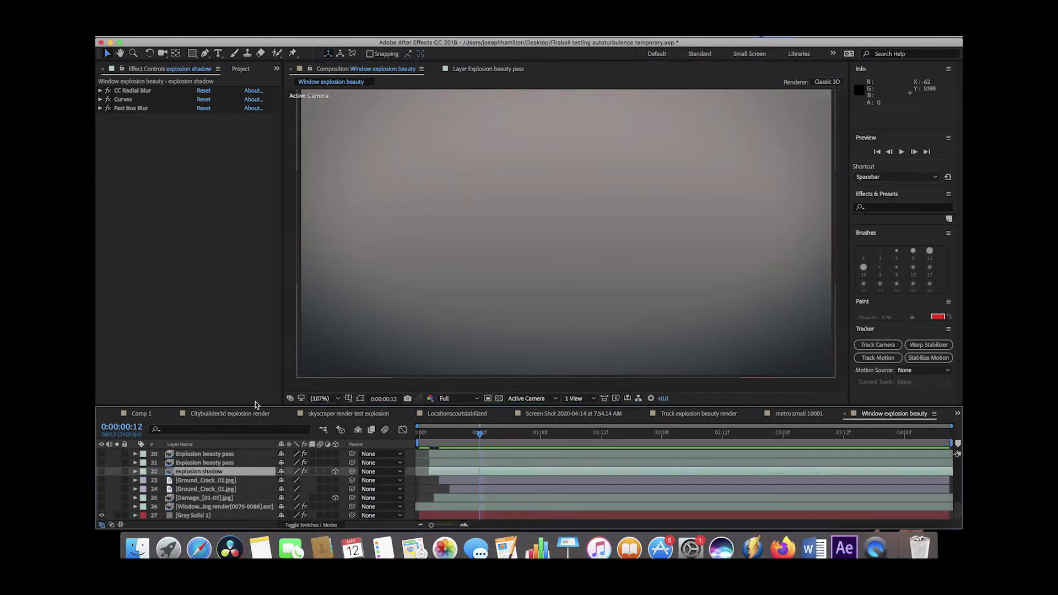
Turn on layer 26, the window building render, above the grey background
{"action": "left_click", "coordinate": [102, 507]}
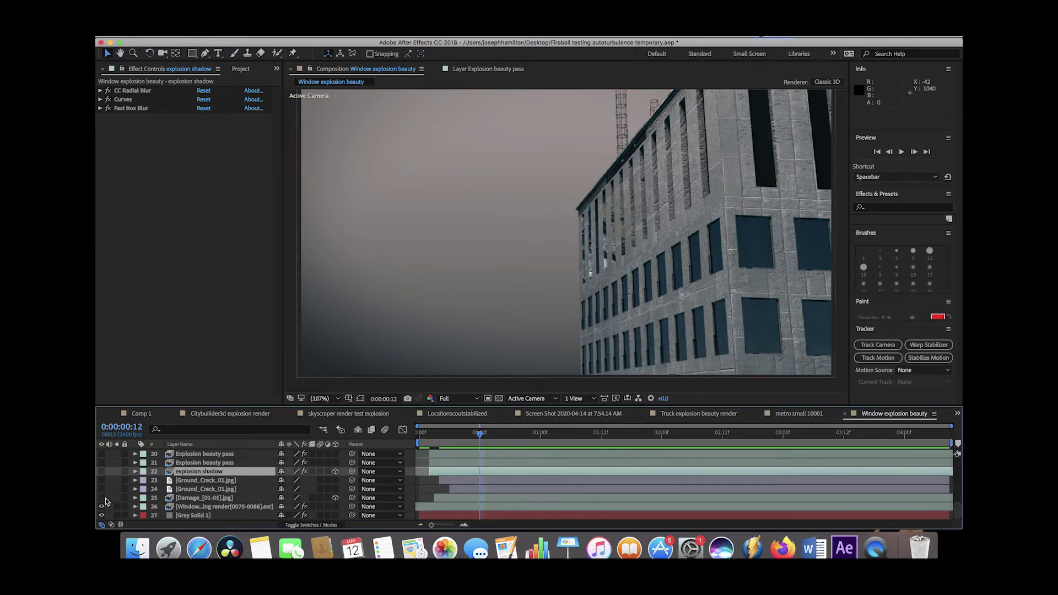
Show the damage and ground crack layers and check the scorch marks over time
{"action": "left_click_drag", "start_coordinate": [102, 505], "coordinate": [102, 480]}
{"action": "left_click", "coordinate": [193, 516]}
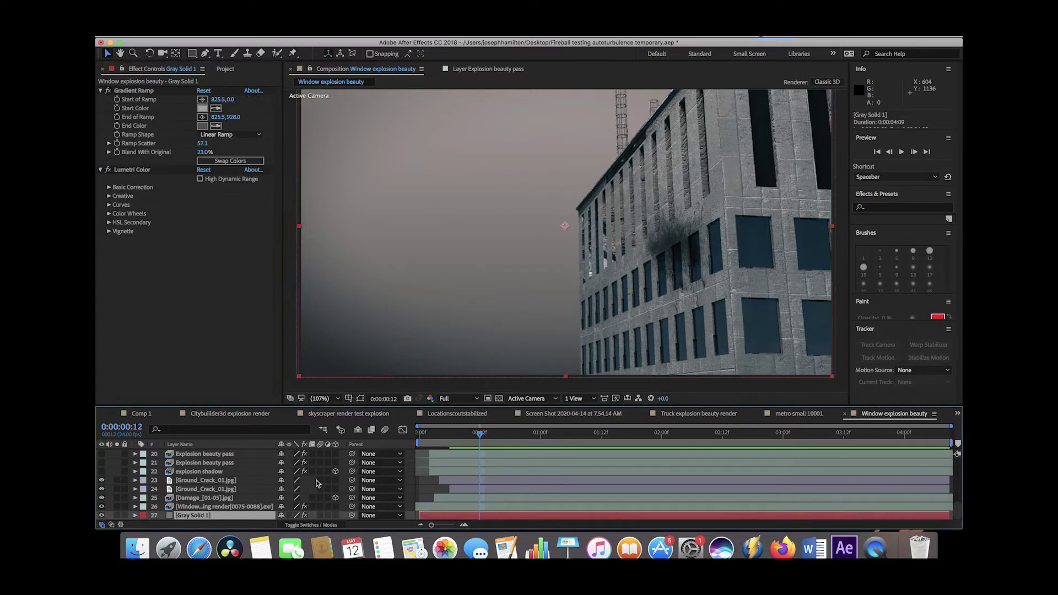
{"action": "left_click_drag", "start_coordinate": [475, 438], "coordinate": [511, 436]}
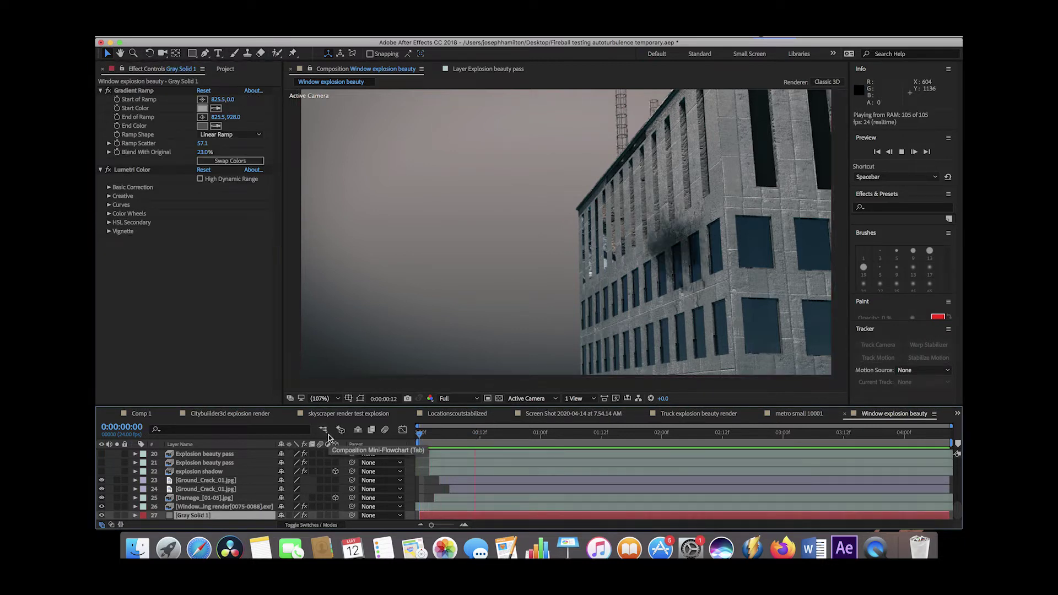
{"action": "key", "text": "Home"}
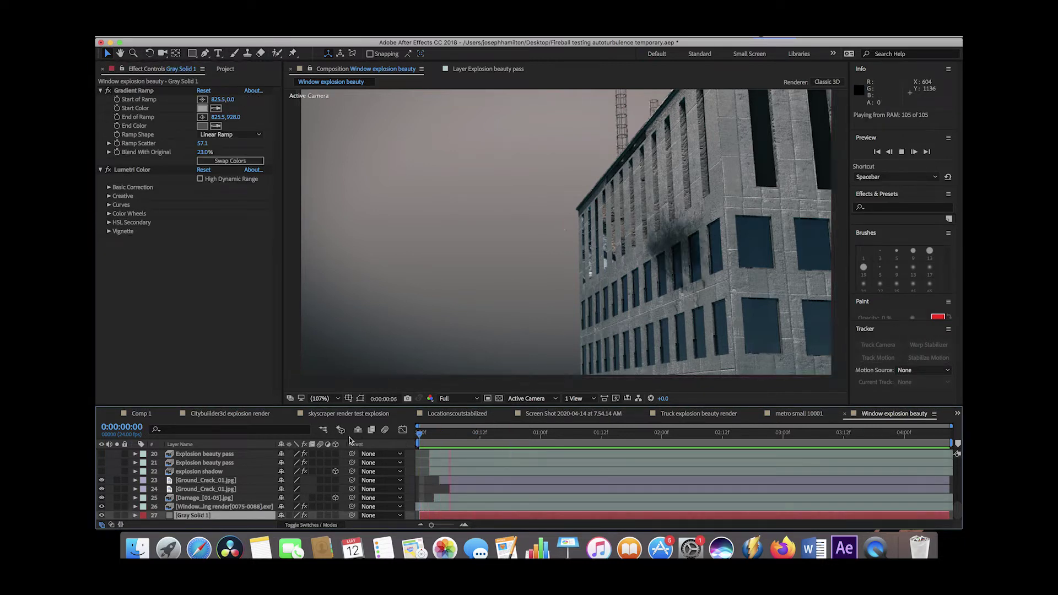
Enable the explosion shadow layer and view it at frame 10
{"action": "left_click", "coordinate": [199, 471]}
{"action": "left_click", "coordinate": [102, 472]}
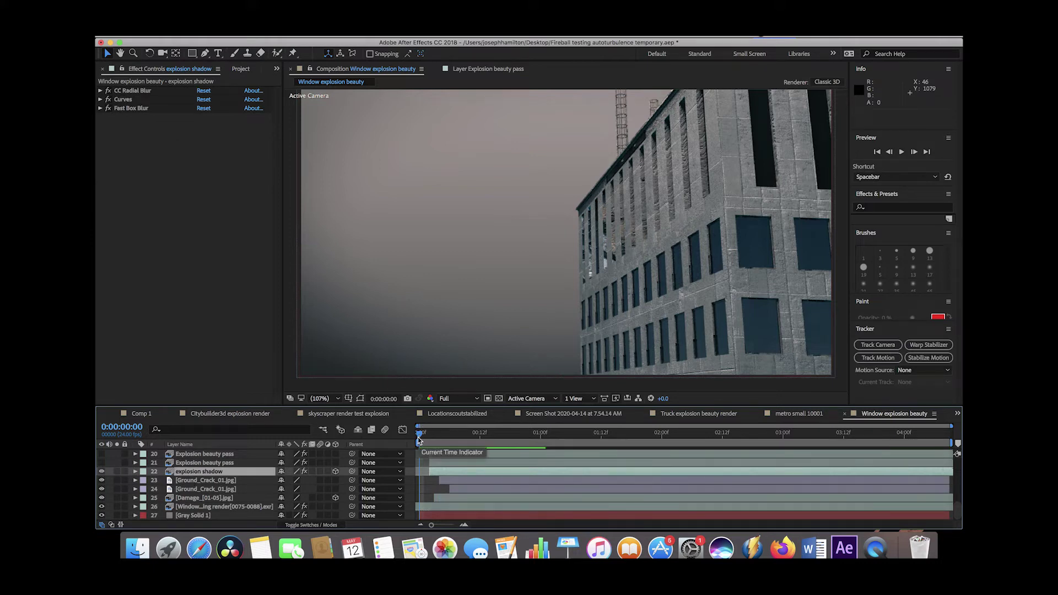
{"action": "left_click_drag", "start_coordinate": [426, 436], "coordinate": [470, 434]}
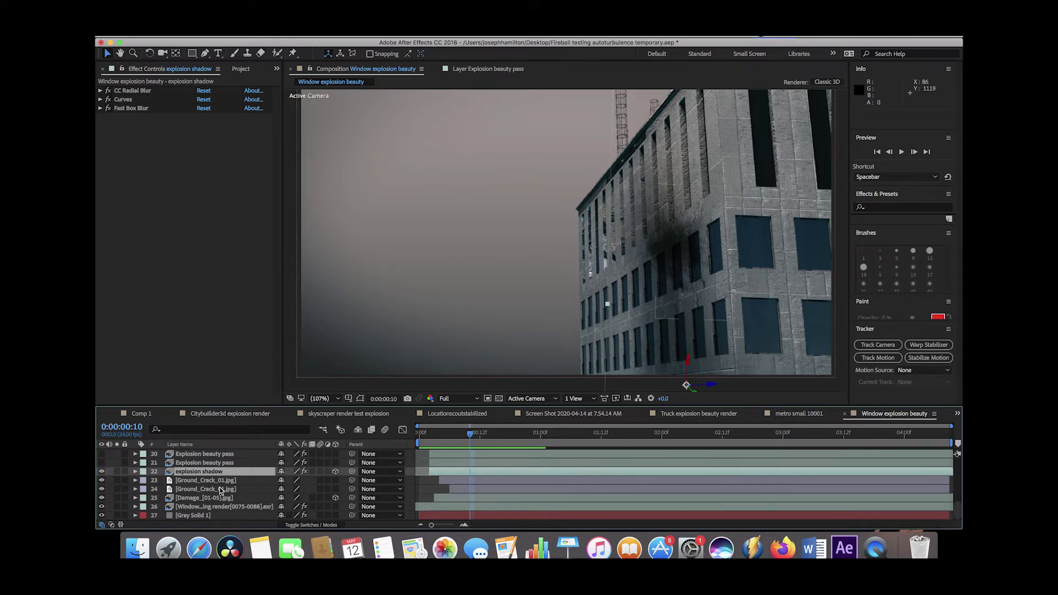
{"action": "scroll", "coordinate": [219, 488], "scroll_direction": "up", "scroll_amount": 1}
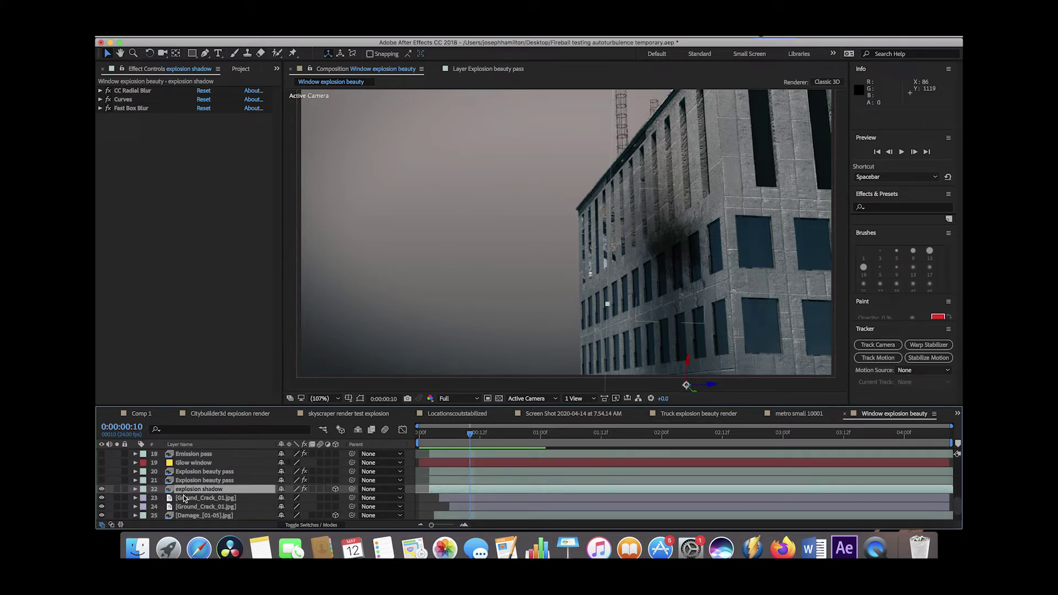
Show both Explosion beauty pass layers (20–21) and the Glow window layer 19
{"action": "left_click", "coordinate": [209, 481]}
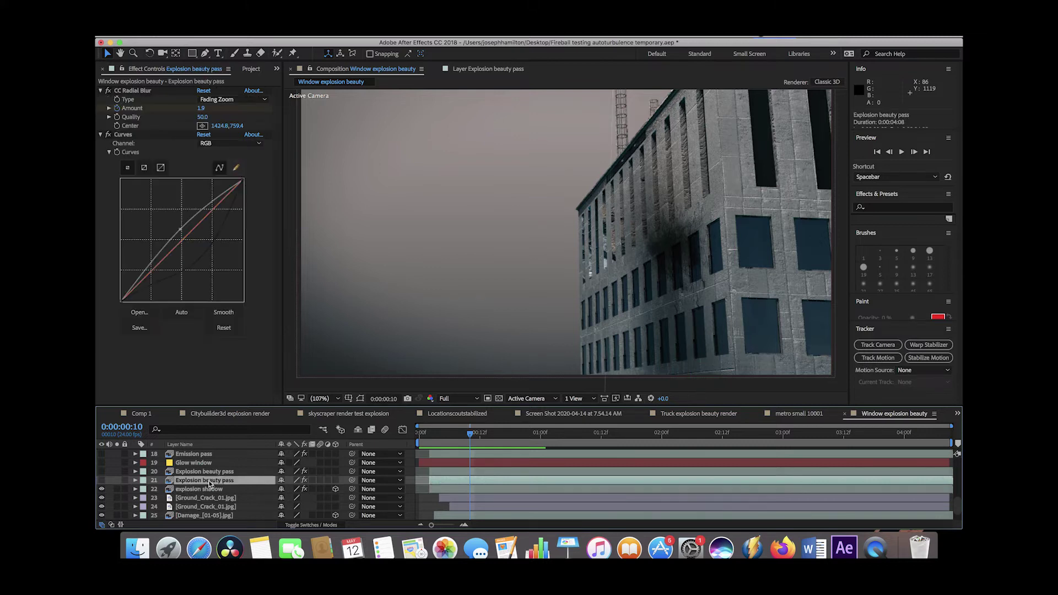
{"action": "left_click_drag", "start_coordinate": [101, 472], "coordinate": [101, 480]}
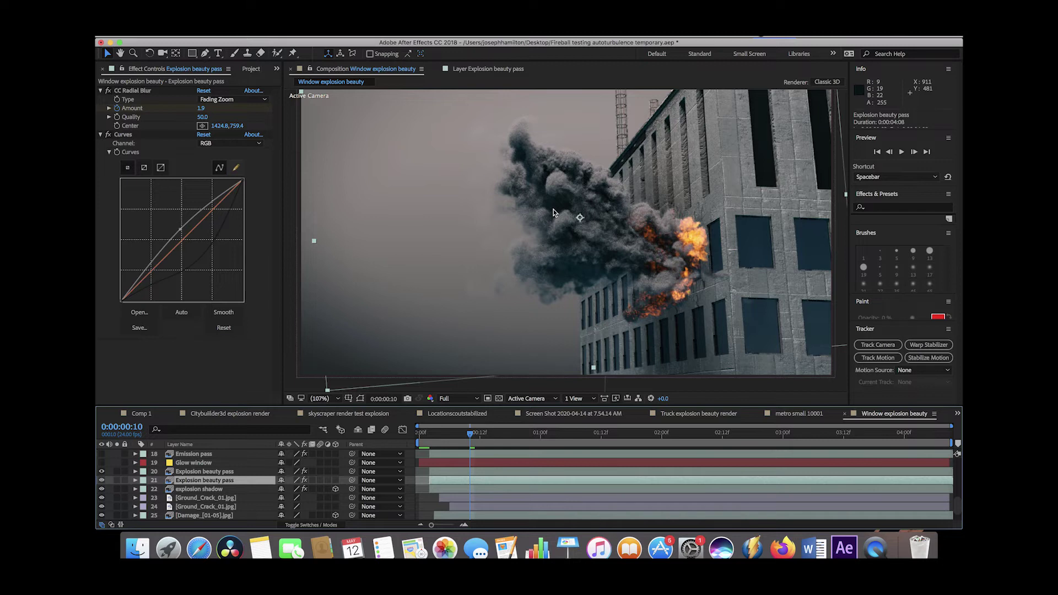
{"action": "scroll", "coordinate": [217, 463], "scroll_direction": "up", "scroll_amount": 2}
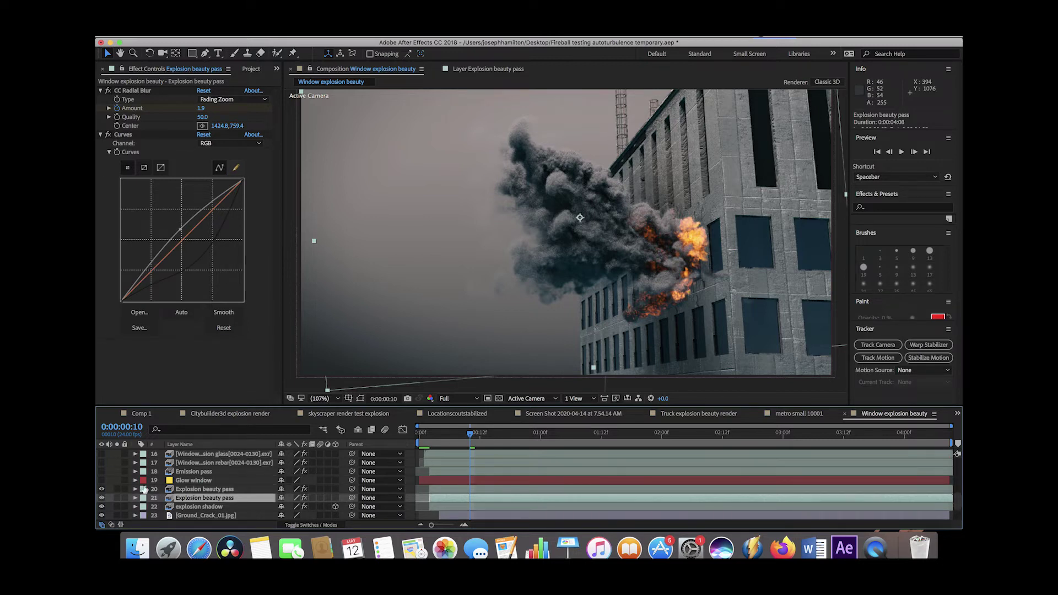
{"action": "left_click", "coordinate": [101, 480]}
{"action": "scroll", "coordinate": [204, 484], "scroll_direction": "up", "scroll_amount": 15}
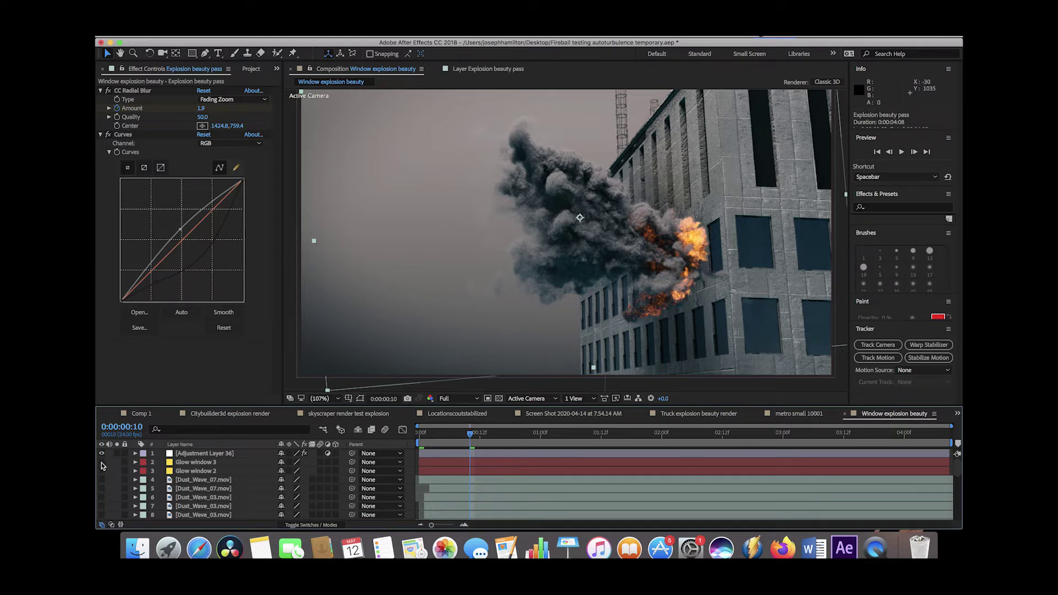
Enable Glow window 3 and 2, soloing Glow window 3 with the building and background
{"action": "left_click_drag", "start_coordinate": [101, 462], "coordinate": [101, 471]}
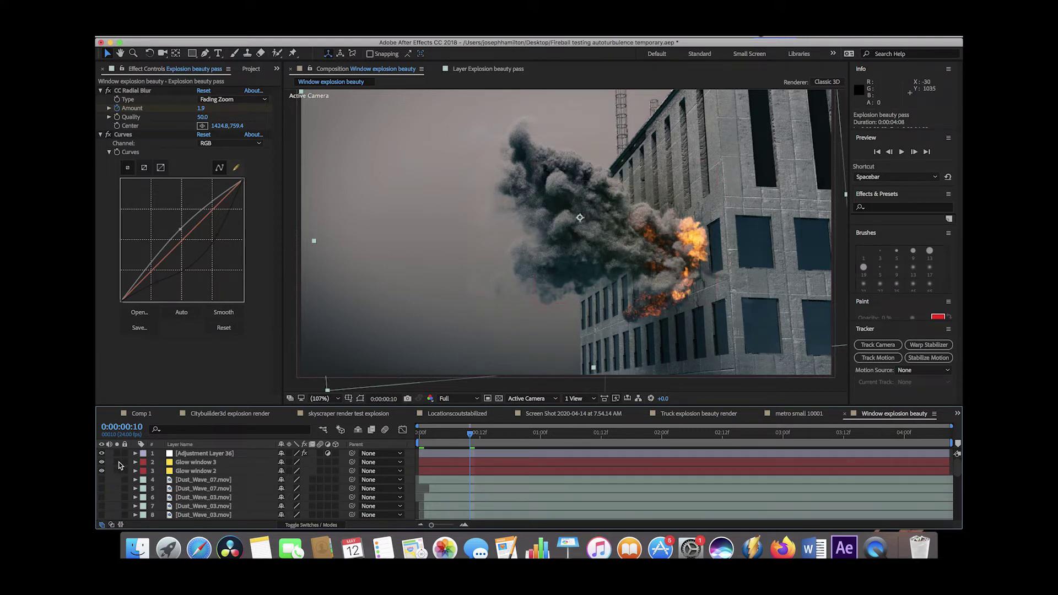
{"action": "left_click", "coordinate": [117, 462]}
{"action": "scroll", "coordinate": [124, 507], "scroll_direction": "down", "scroll_amount": 5}
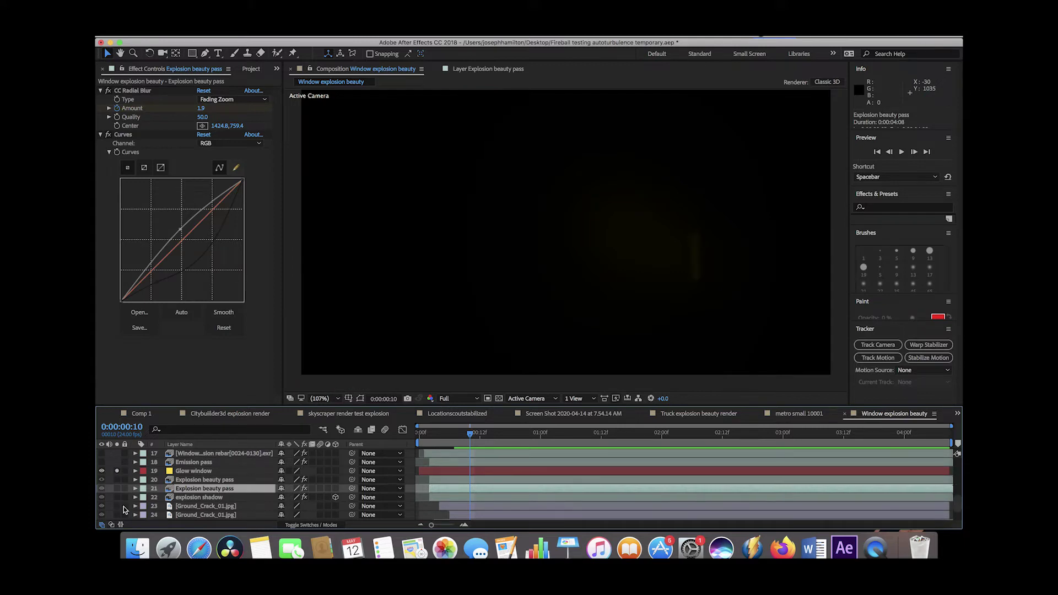
{"action": "scroll", "coordinate": [123, 510], "scroll_direction": "down", "scroll_amount": 3}
{"action": "left_click_drag", "start_coordinate": [117, 507], "coordinate": [116, 516]}
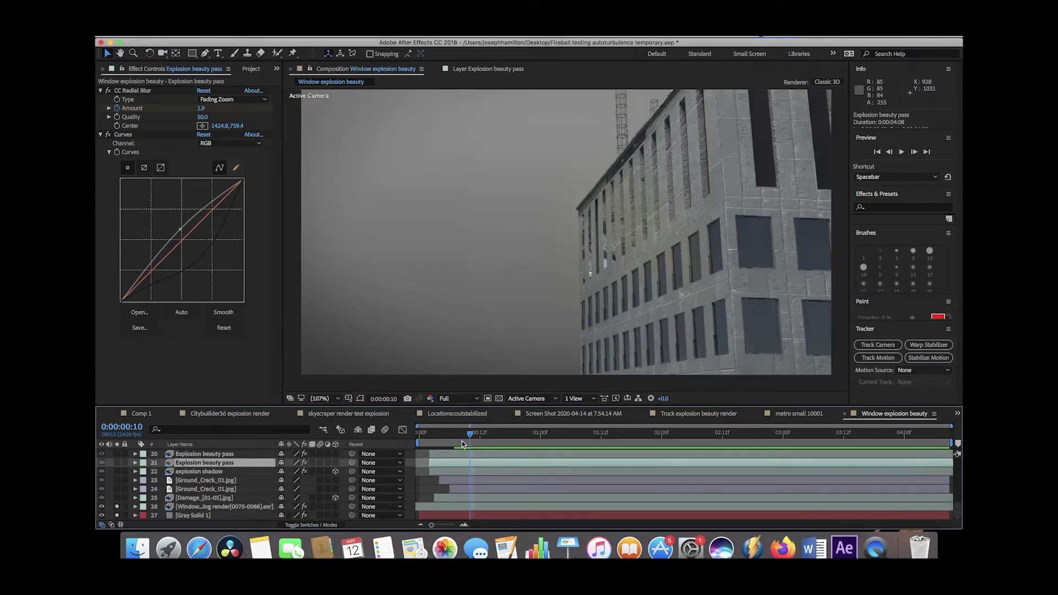
Check the yellow window glow in the opening frames at frame 2, then unsolo Glow window 3
{"action": "mouse_move", "coordinate": [418, 436]}
{"action": "left_mouse_down"}
{"action": "mouse_move", "coordinate": [473, 436]}
{"action": "mouse_move", "coordinate": [420, 439]}
{"action": "left_mouse_up"}
{"action": "scroll", "coordinate": [329, 437], "scroll_direction": "up", "scroll_amount": 6}
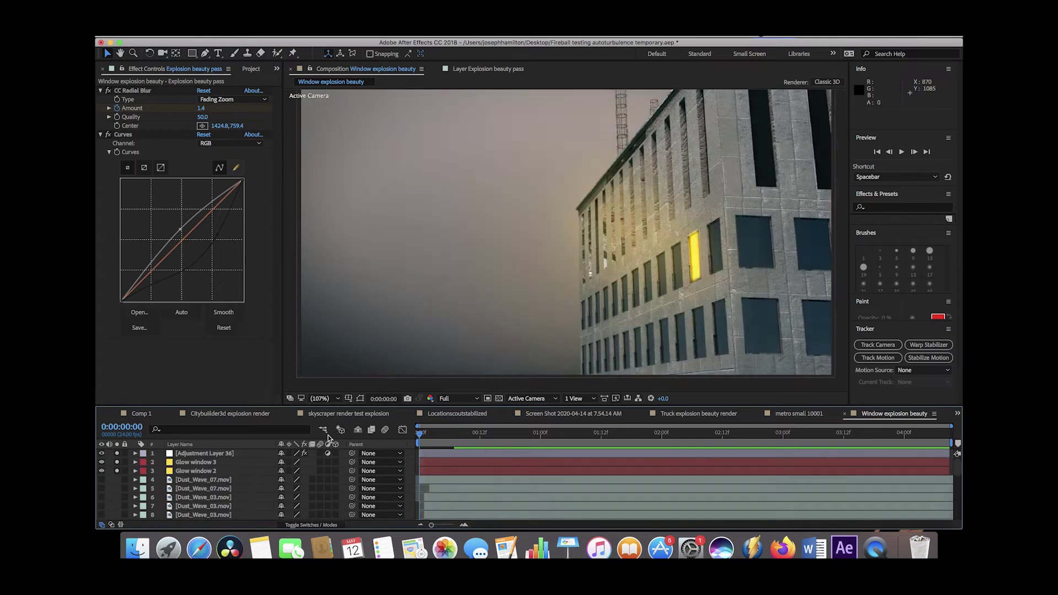
{"action": "left_click_drag", "start_coordinate": [425, 441], "coordinate": [445, 443]}
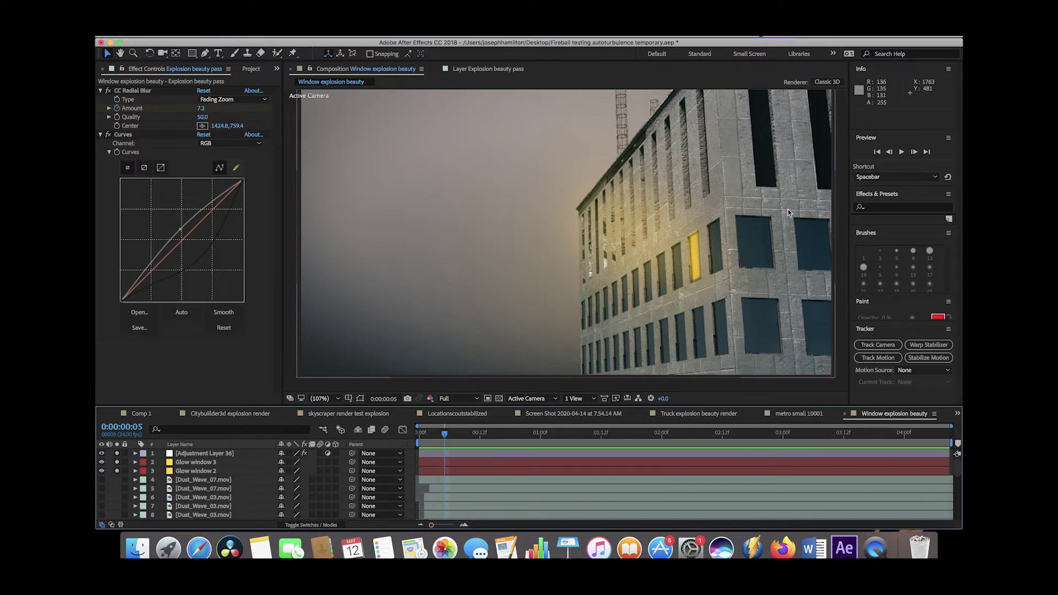
{"action": "key", "text": "Page_Up"}
{"action": "key", "text": "Page_Up"}
{"action": "key", "text": "Page_Up"}
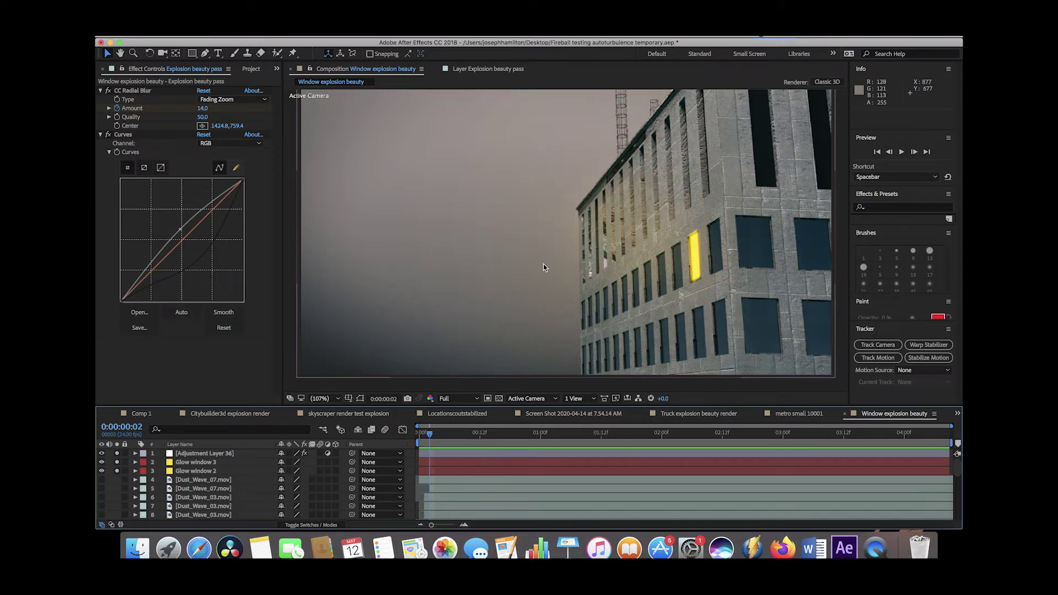
{"action": "left_click", "coordinate": [117, 463]}
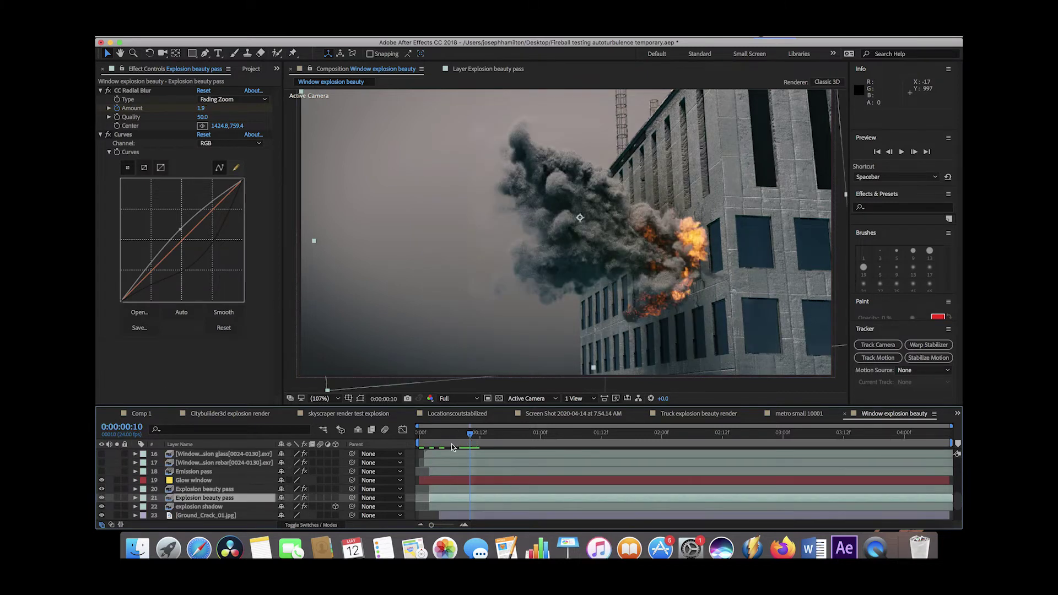
Show and solo the Emission pass, collapsing and expanding its effects in Effect Controls
{"action": "left_click", "coordinate": [187, 472]}
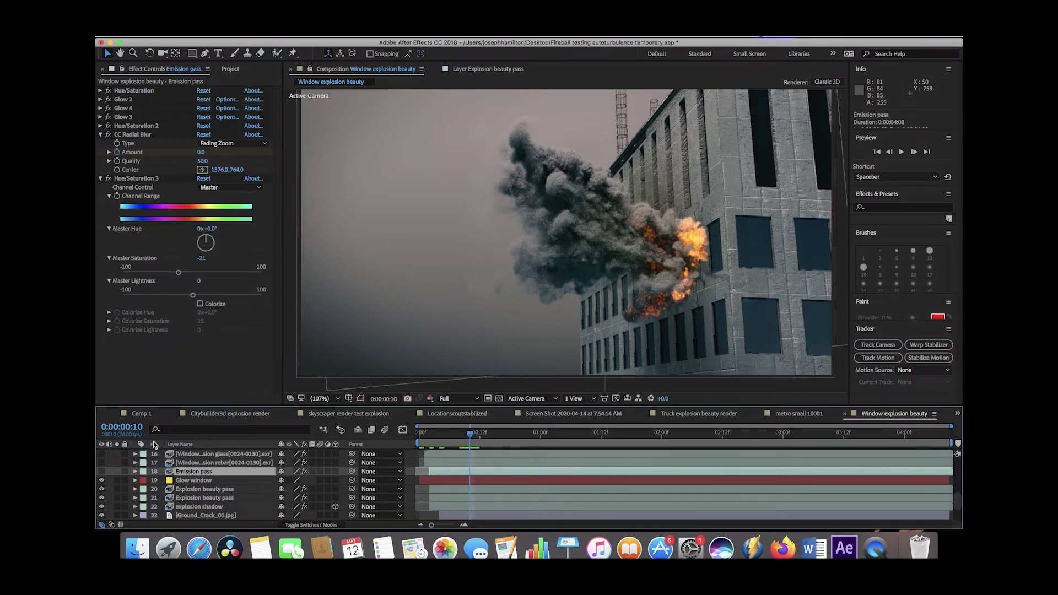
{"action": "left_click_drag", "start_coordinate": [102, 473], "coordinate": [102, 480]}
{"action": "left_click", "coordinate": [117, 471]}
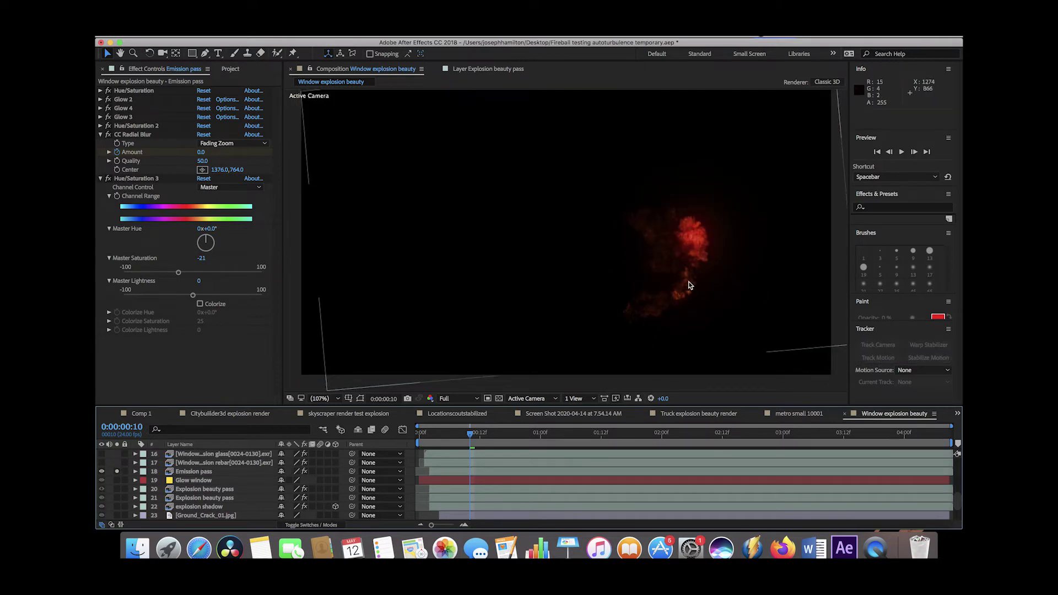
{"action": "left_click", "coordinate": [186, 472]}
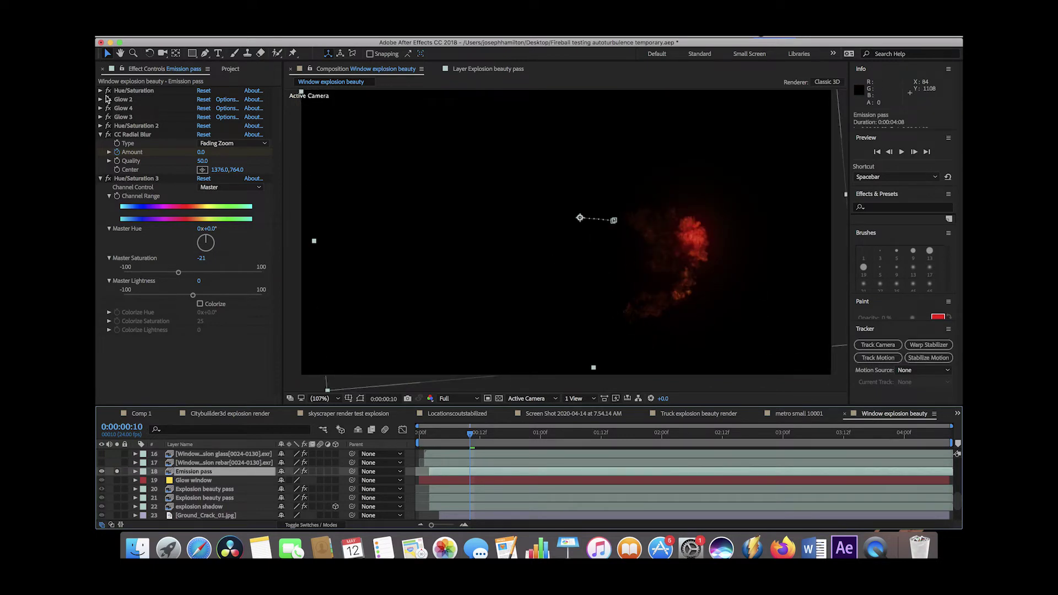
{"action": "left_click", "coordinate": [101, 134]}
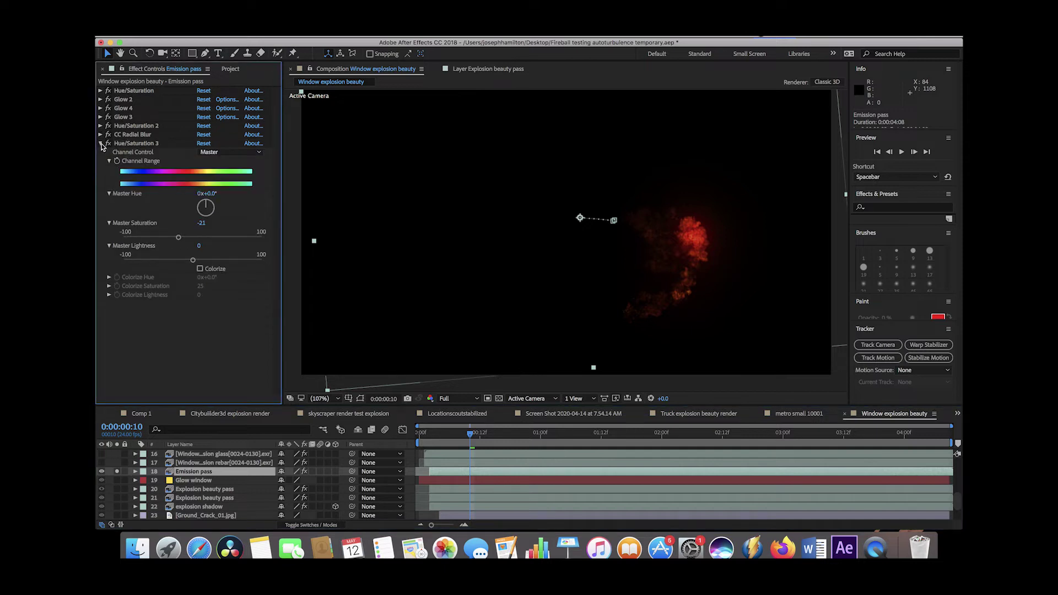
{"action": "left_click", "coordinate": [100, 143]}
{"action": "left_click", "coordinate": [140, 91]}
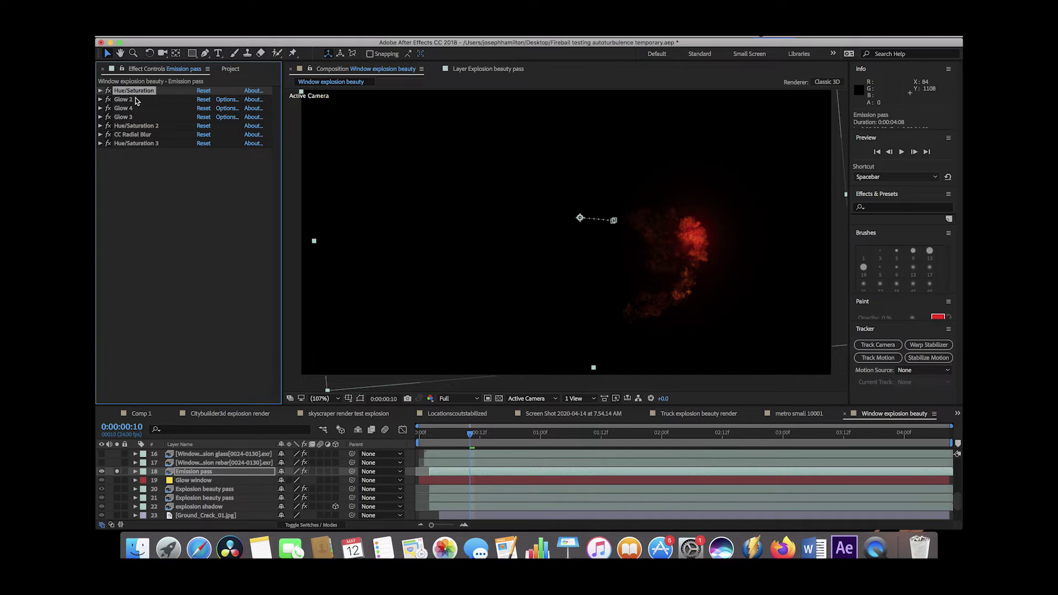
{"action": "left_click", "coordinate": [100, 91]}
Compare the raw Emission pass in the composite, then re-enable all seven of its effects
{"action": "left_click_drag", "start_coordinate": [108, 99], "coordinate": [108, 144]}
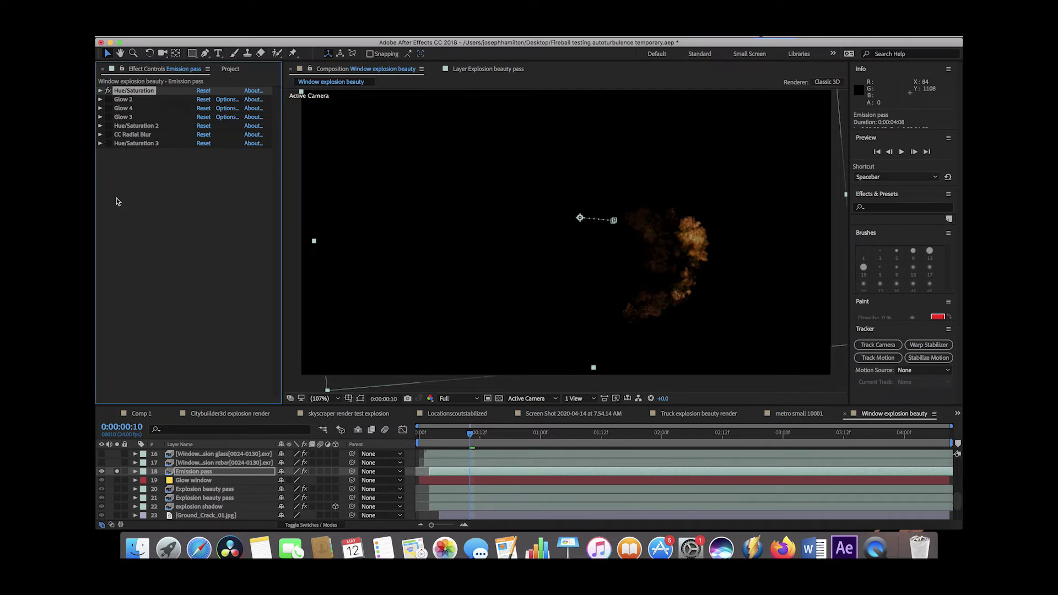
{"action": "left_click", "coordinate": [108, 91]}
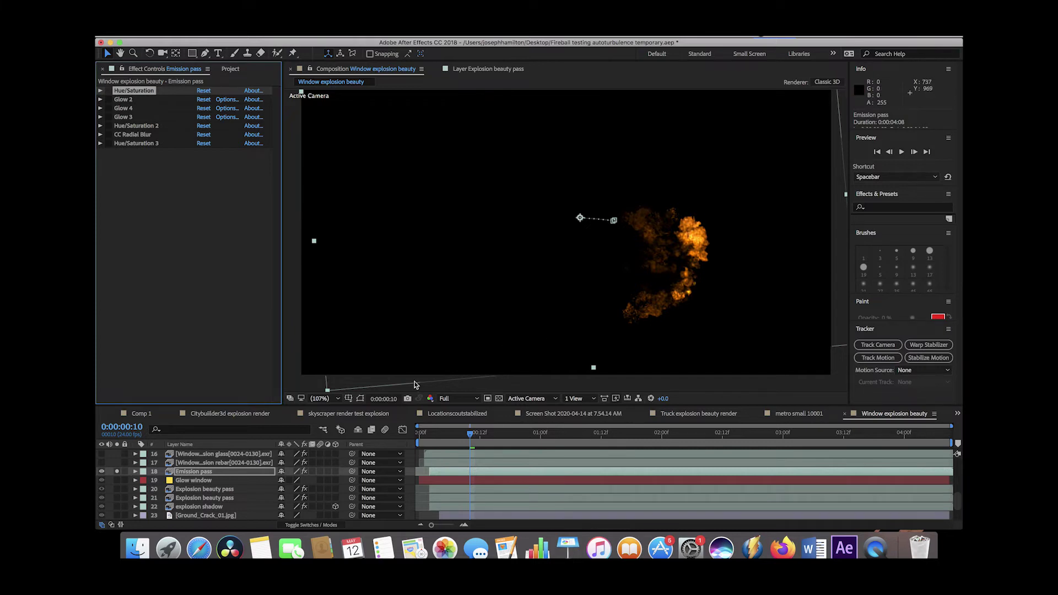
{"action": "left_click", "coordinate": [117, 472]}
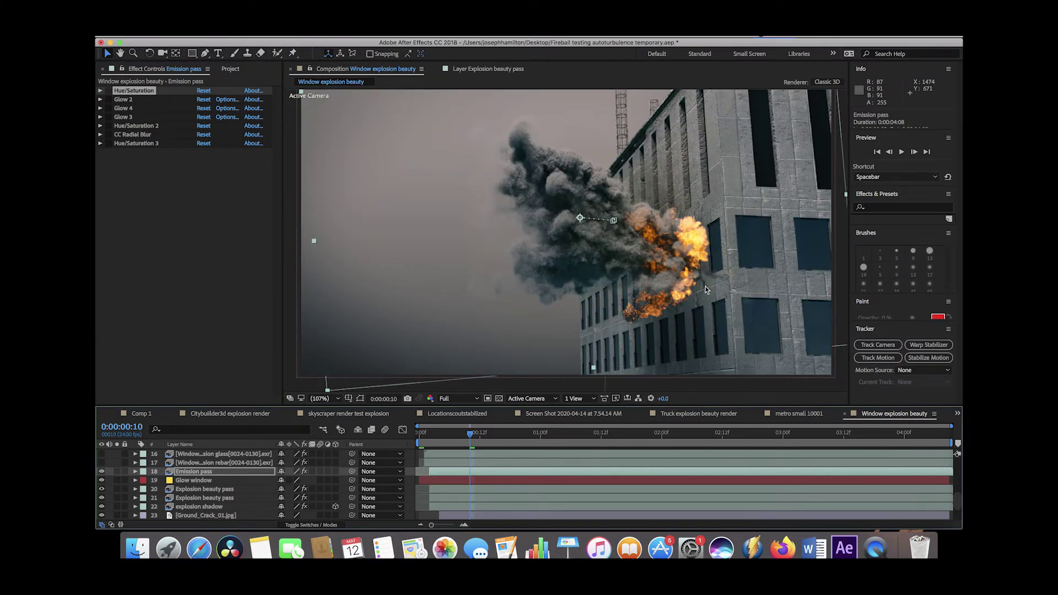
{"action": "left_click", "coordinate": [102, 471]}
{"action": "left_click", "coordinate": [101, 472]}
{"action": "left_click", "coordinate": [101, 471]}
{"action": "left_click", "coordinate": [101, 472]}
{"action": "left_click_drag", "start_coordinate": [109, 91], "coordinate": [110, 142]}
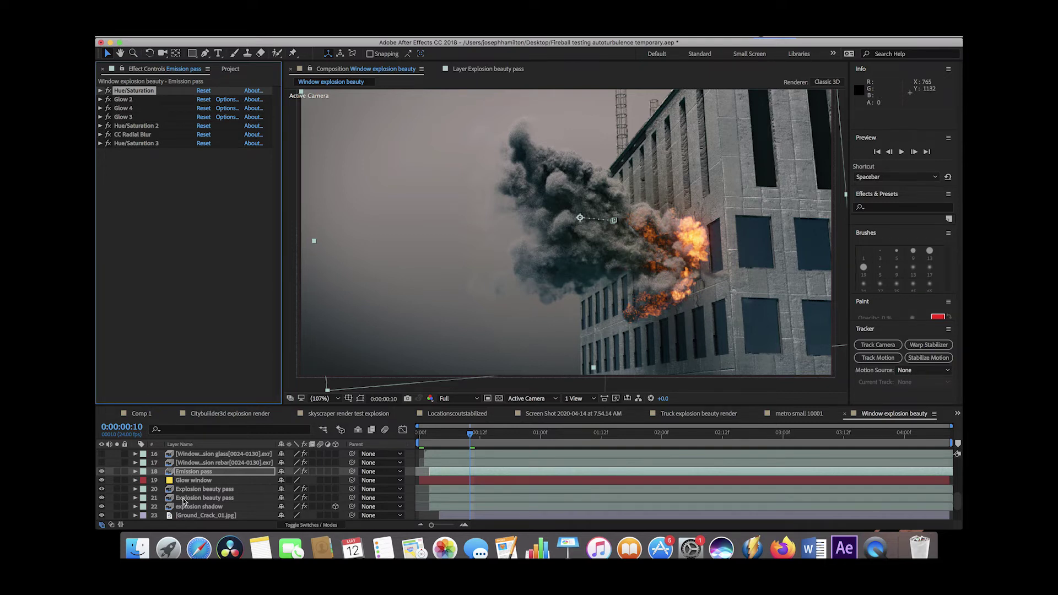
Reveal the window rebar debris layers and show the radial blur centre
{"action": "scroll", "coordinate": [202, 478], "scroll_direction": "up", "scroll_amount": 1}
{"action": "scroll", "coordinate": [229, 475], "scroll_direction": "up", "scroll_amount": 1}
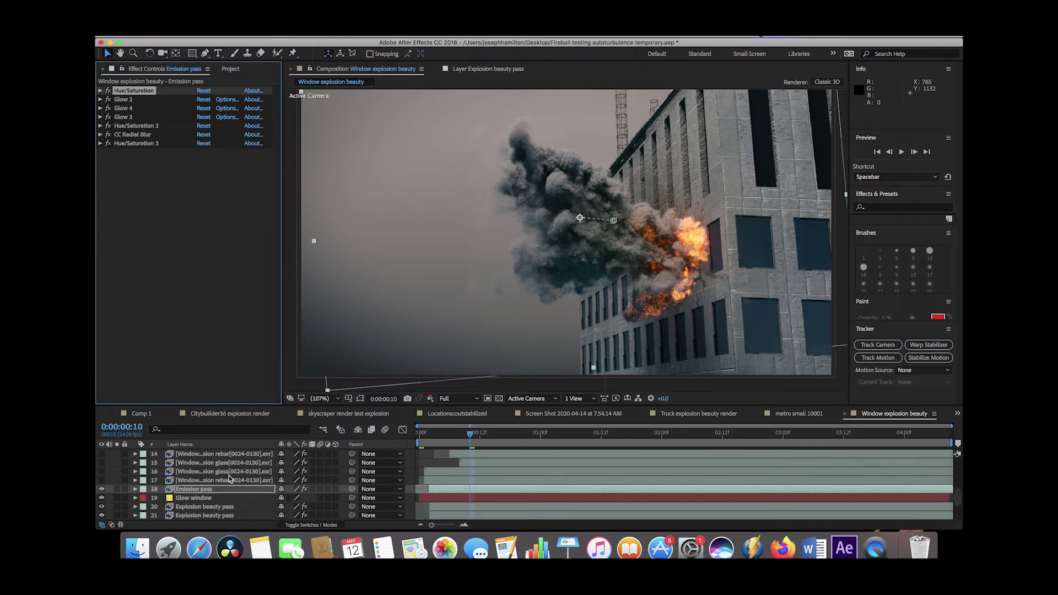
{"action": "scroll", "coordinate": [229, 475], "scroll_direction": "up", "scroll_amount": 1}
{"action": "left_click", "coordinate": [215, 462]}
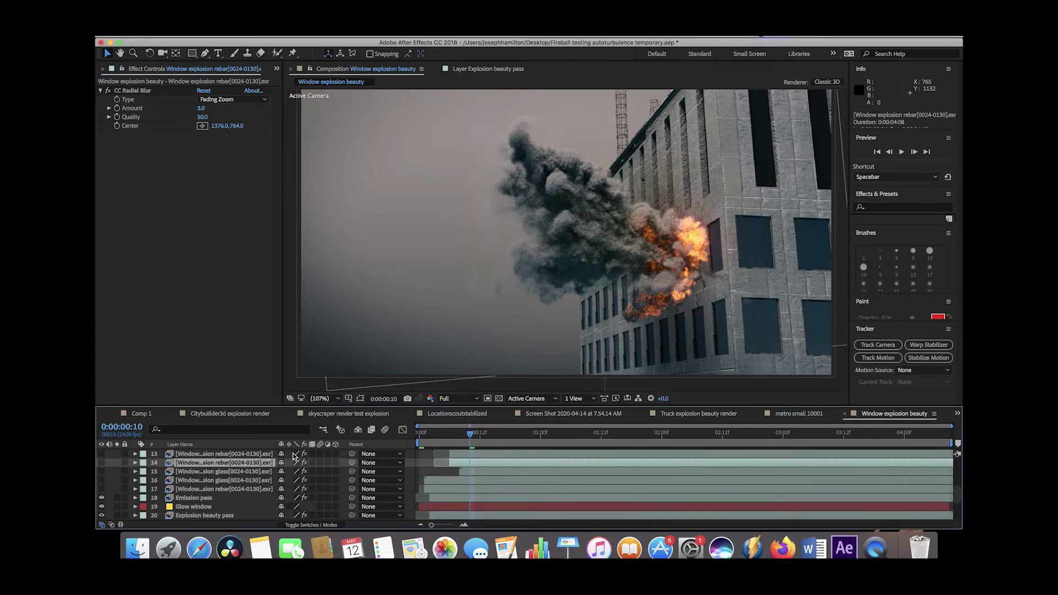
{"action": "left_click_drag", "start_coordinate": [102, 498], "coordinate": [102, 462]}
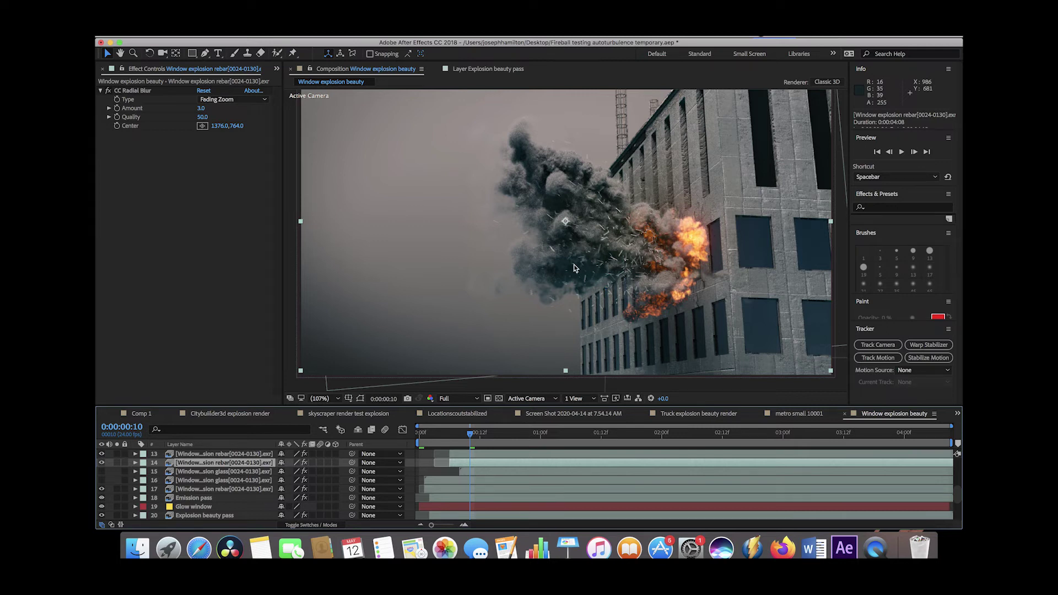
{"action": "key", "text": "F3"}
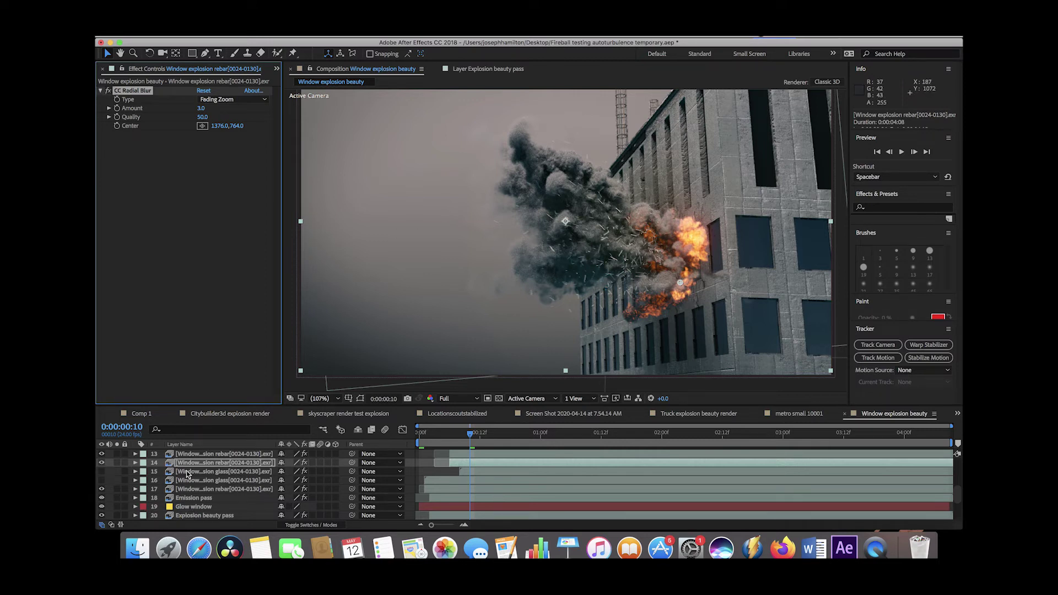
Reveal the glass debris layers and solo all debris layers against black
{"action": "left_click_drag", "start_coordinate": [102, 471], "coordinate": [102, 481]}
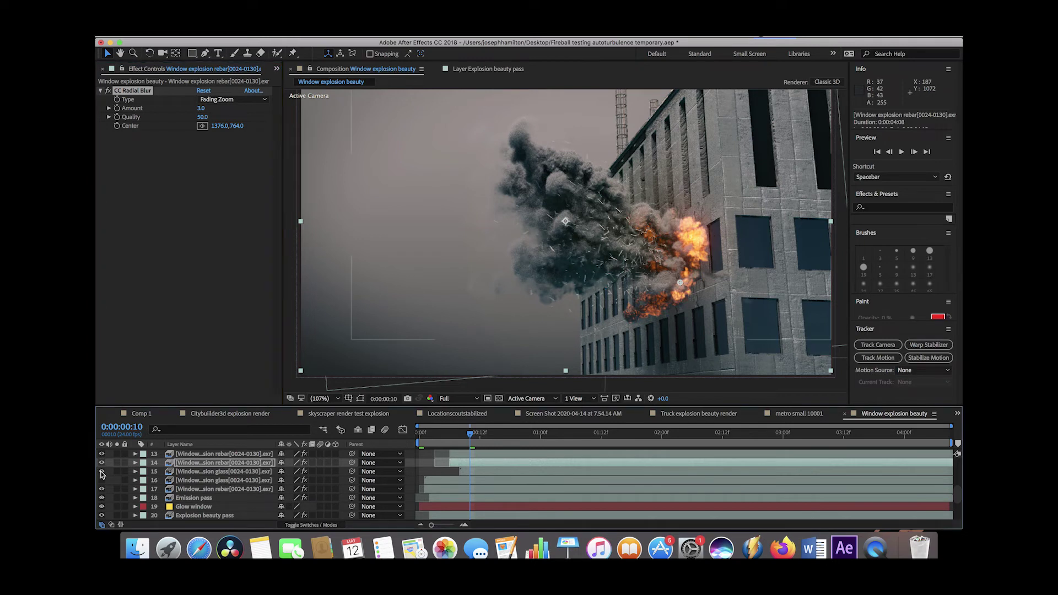
{"action": "scroll", "coordinate": [102, 484], "scroll_direction": "up", "scroll_amount": 1}
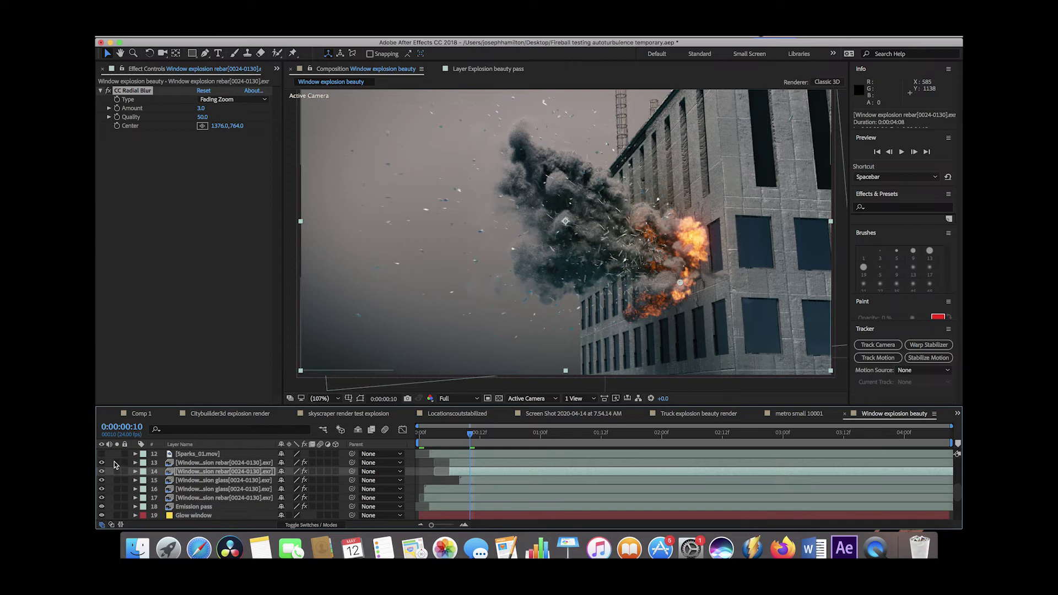
{"action": "left_click_drag", "start_coordinate": [116, 465], "coordinate": [117, 498]}
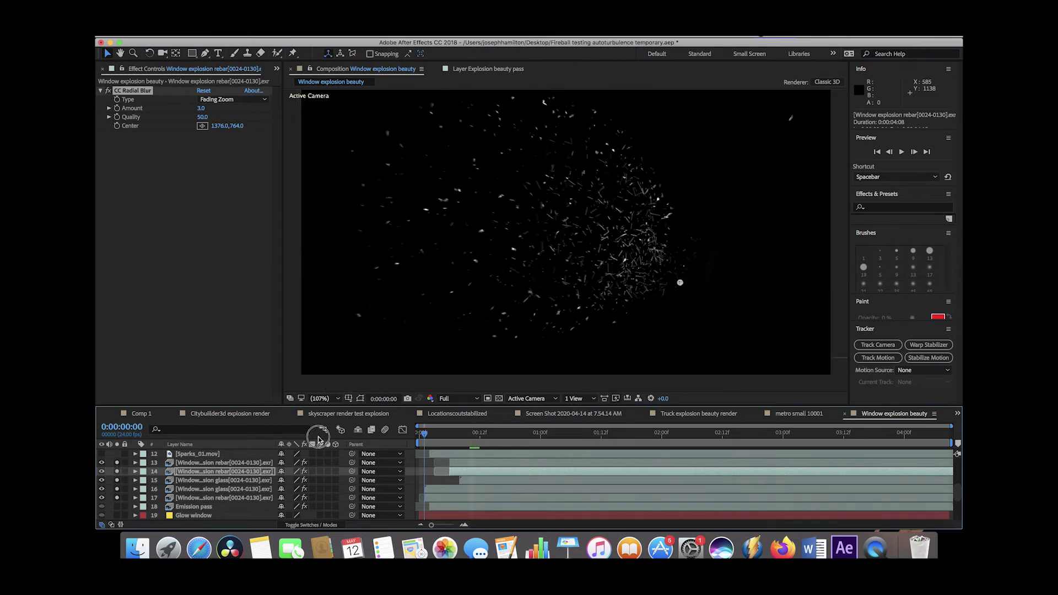
Preview the isolated debris animation from the first frame, then return to an early explosion frame
{"action": "key", "text": "Home"}
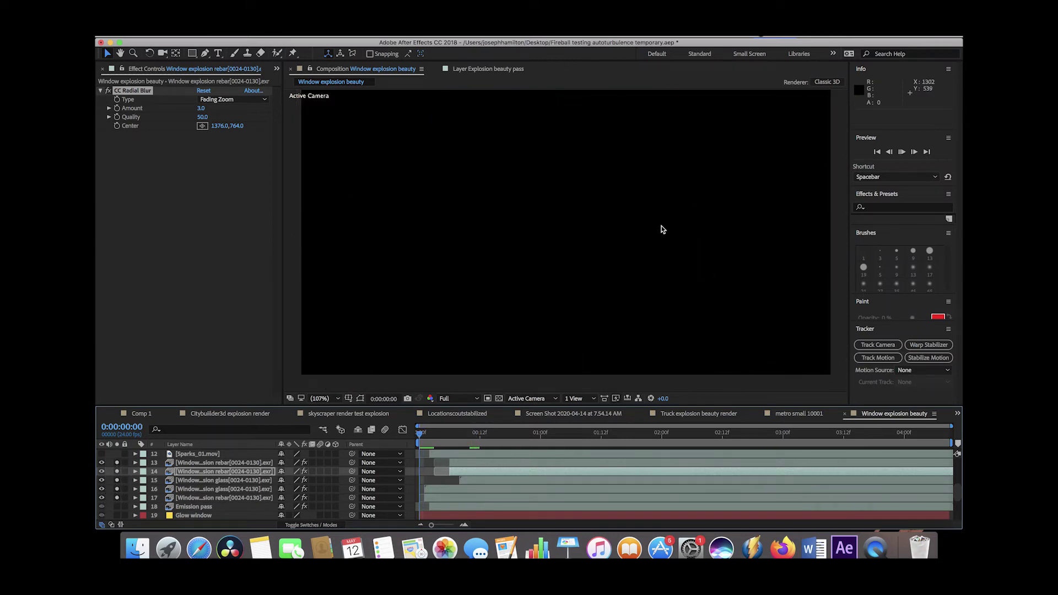
{"action": "key", "text": "space"}
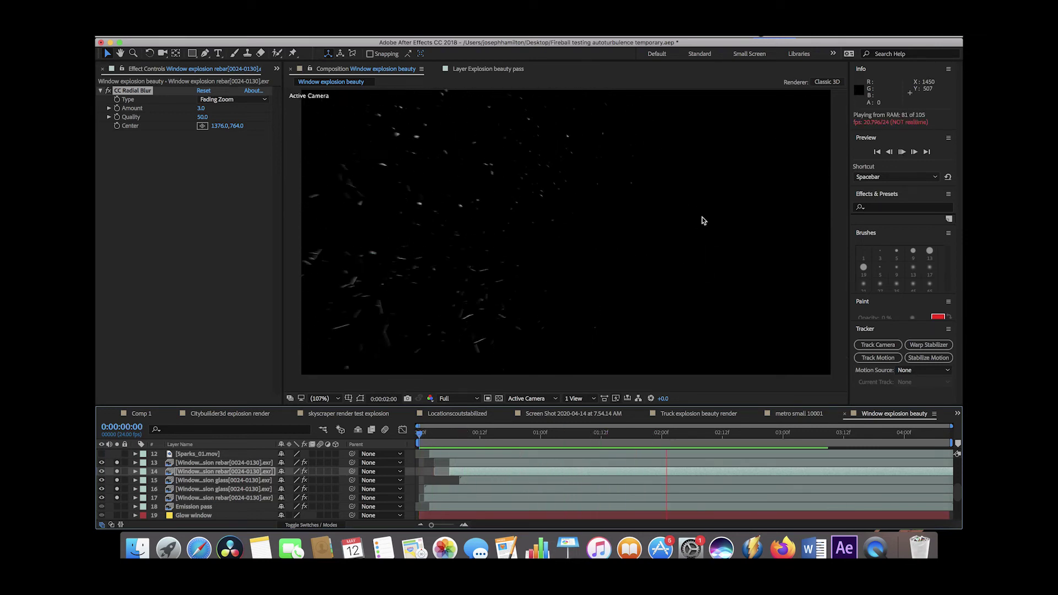
{"action": "key", "text": "space"}
{"action": "left_click_drag", "start_coordinate": [424, 436], "coordinate": [465, 437]}
{"action": "scroll", "coordinate": [224, 484], "scroll_direction": "down", "scroll_amount": 1}
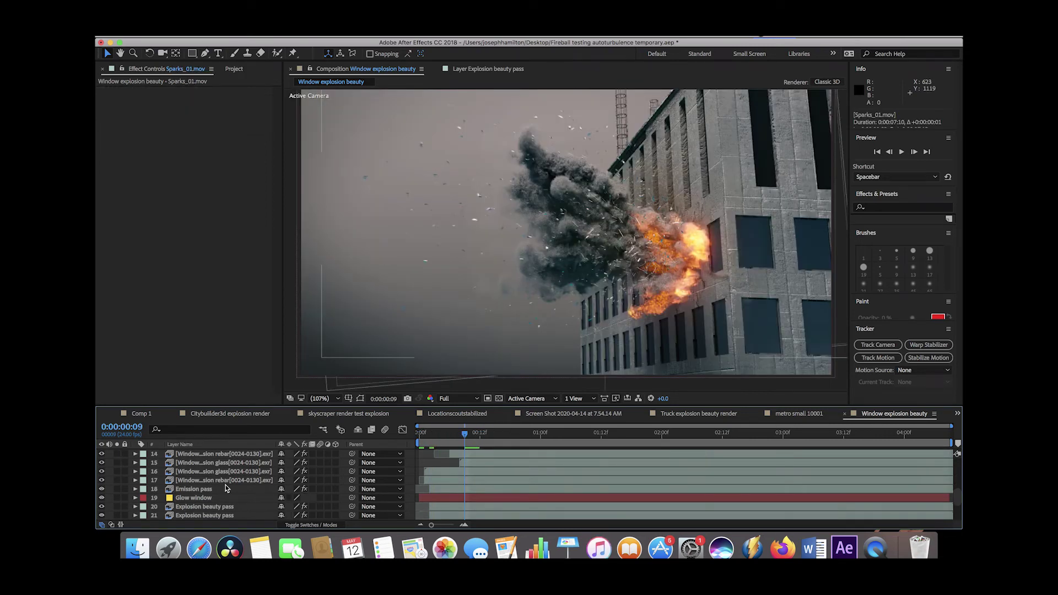
Turn on Sparks_01.mov and step back one frame
{"action": "scroll", "coordinate": [225, 488], "scroll_direction": "up", "scroll_amount": 1}
{"action": "scroll", "coordinate": [229, 489], "scroll_direction": "up", "scroll_amount": 1}
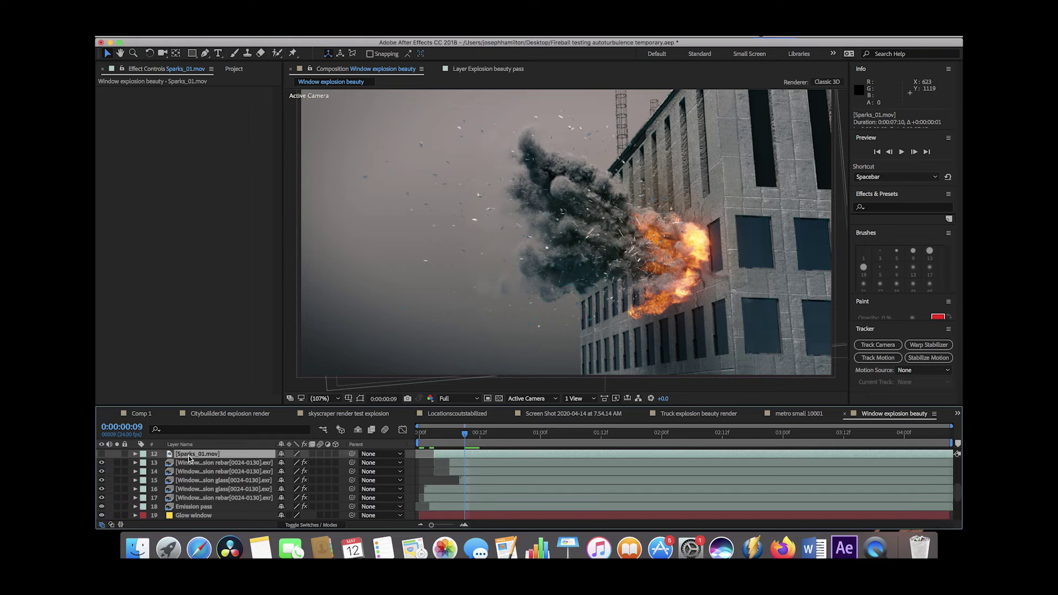
{"action": "left_click", "coordinate": [101, 454]}
{"action": "key", "text": "Page_Up"}
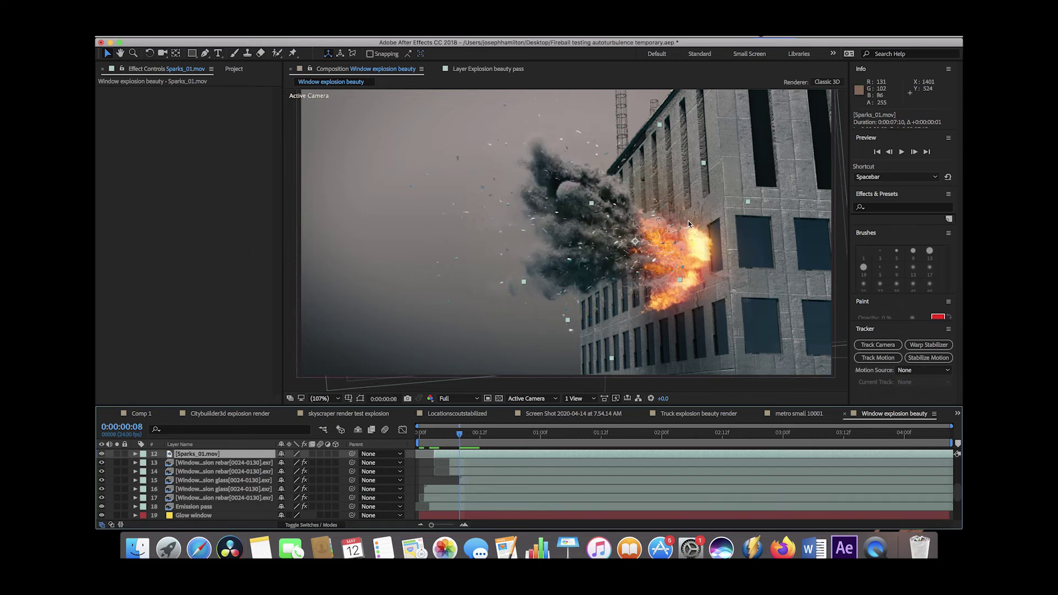
Zoom the viewer to 200% to inspect the sparks, then return to Fit
{"action": "left_click", "coordinate": [324, 399]}
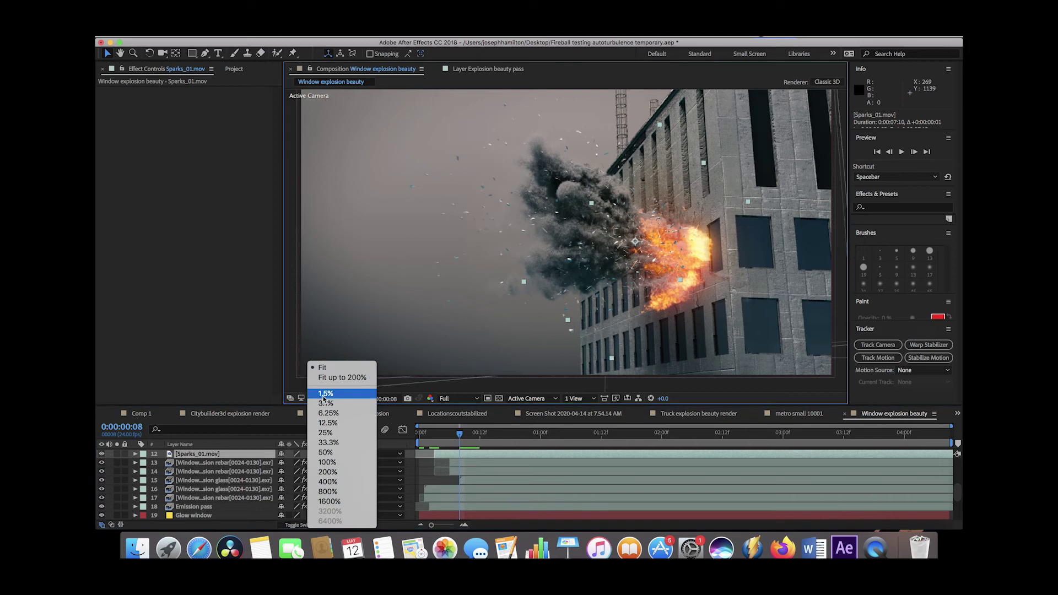
{"action": "left_click", "coordinate": [327, 473]}
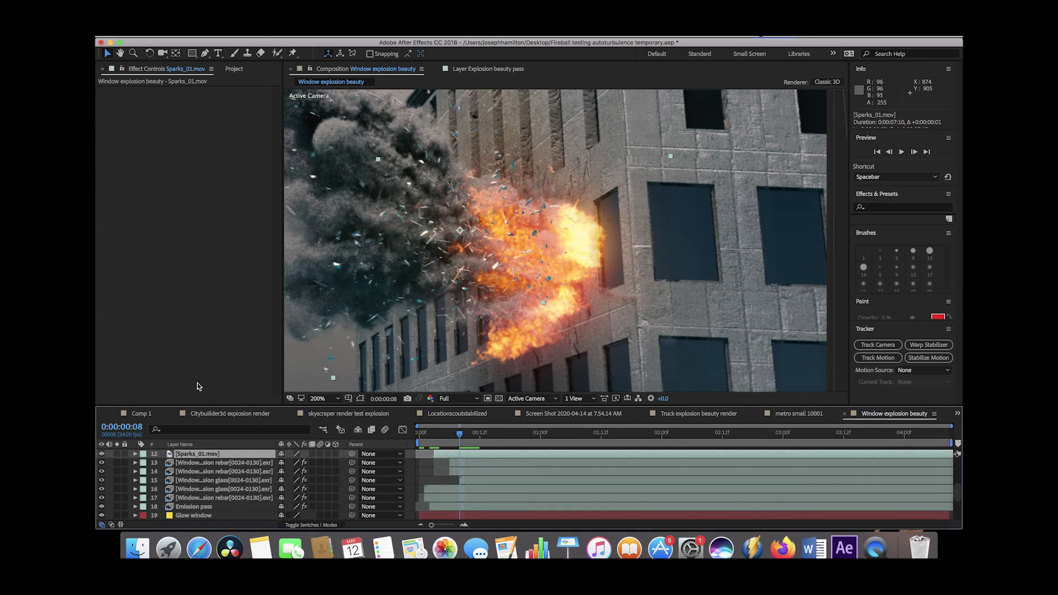
{"action": "left_click", "coordinate": [320, 398]}
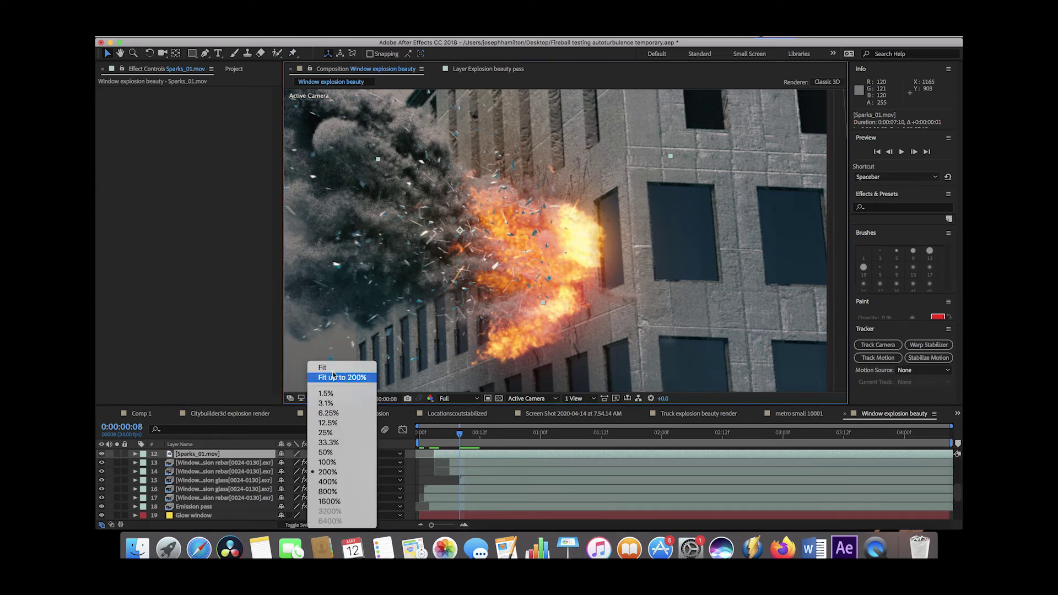
{"action": "left_click", "coordinate": [337, 367]}
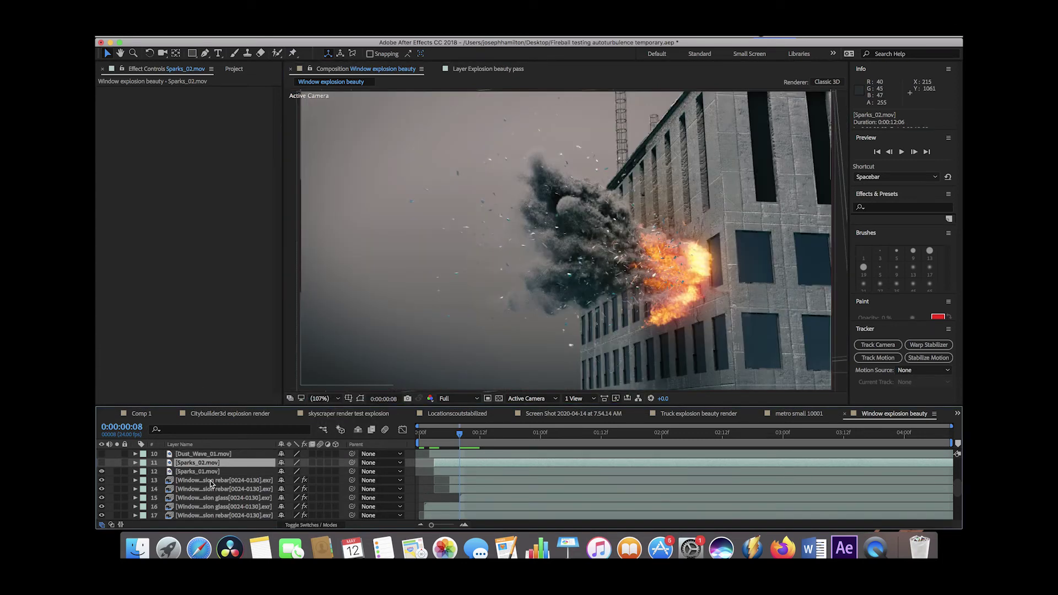
Turn on visibility for Sparks_02.mov and the Dust_Wave layers so dust and sparks surround the blast
{"action": "left_click", "coordinate": [102, 463]}
{"action": "scroll", "coordinate": [169, 512], "scroll_direction": "up", "scroll_amount": 3}
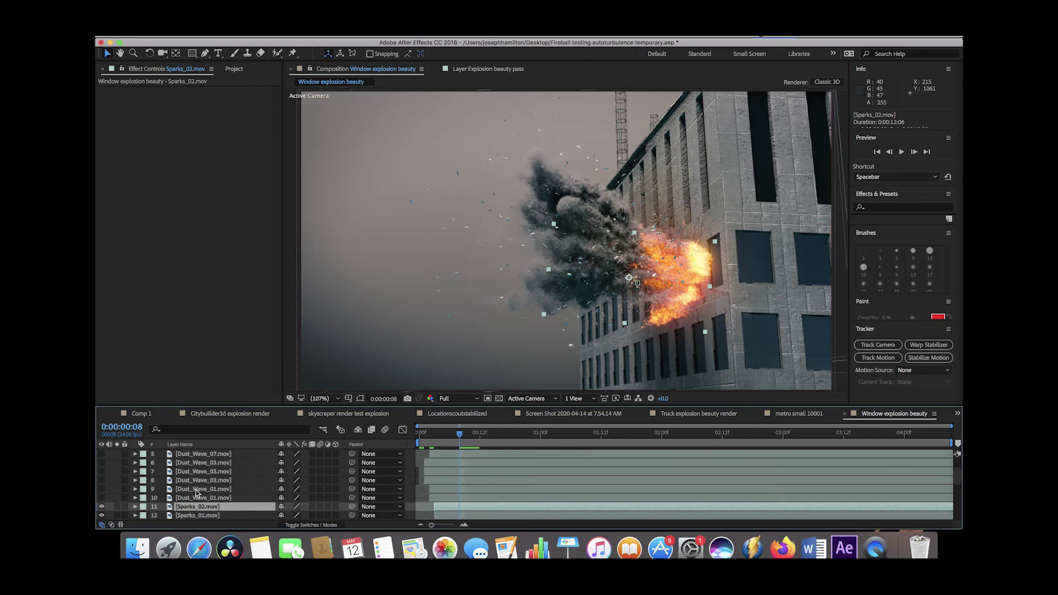
{"action": "left_click_drag", "start_coordinate": [101, 503], "coordinate": [102, 453]}
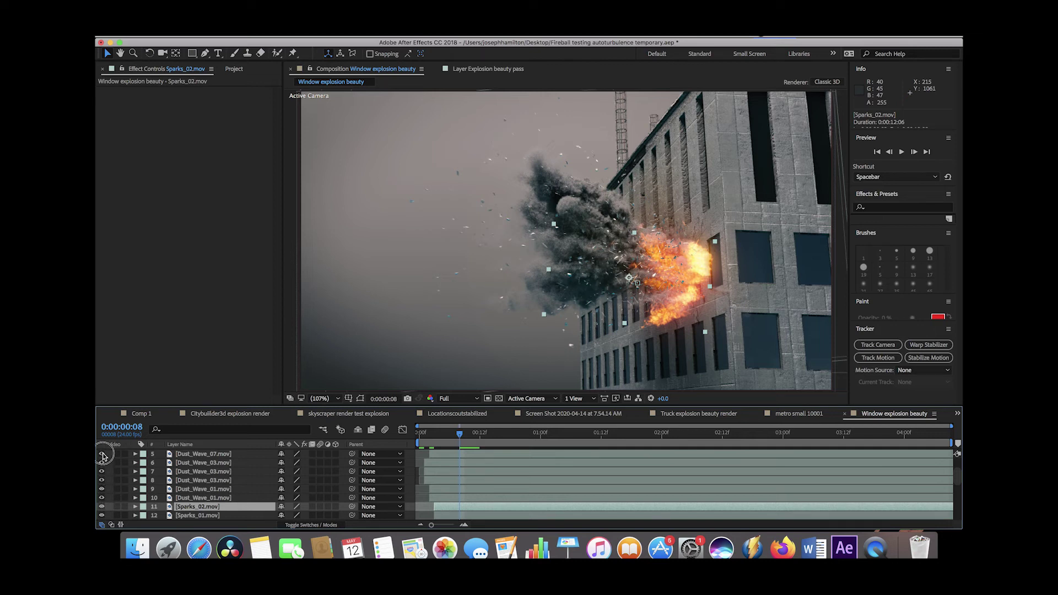
{"action": "scroll", "coordinate": [102, 453], "scroll_direction": "up", "scroll_amount": 1}
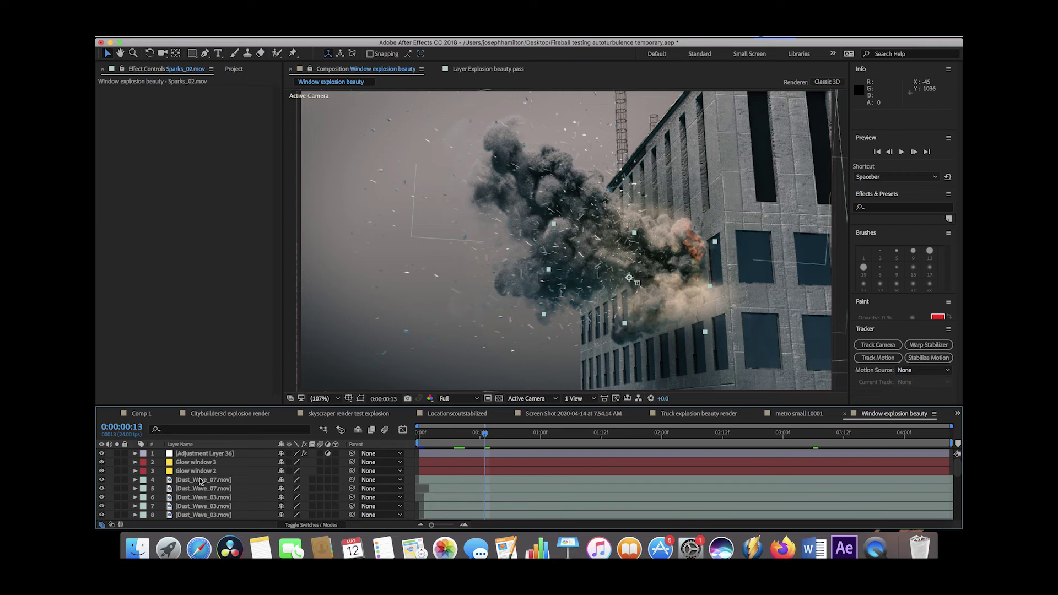
Solo the dust and glow layers and preview them from the first frame in an enlarged viewer
{"action": "scroll", "coordinate": [166, 484], "scroll_direction": "down", "scroll_amount": 3}
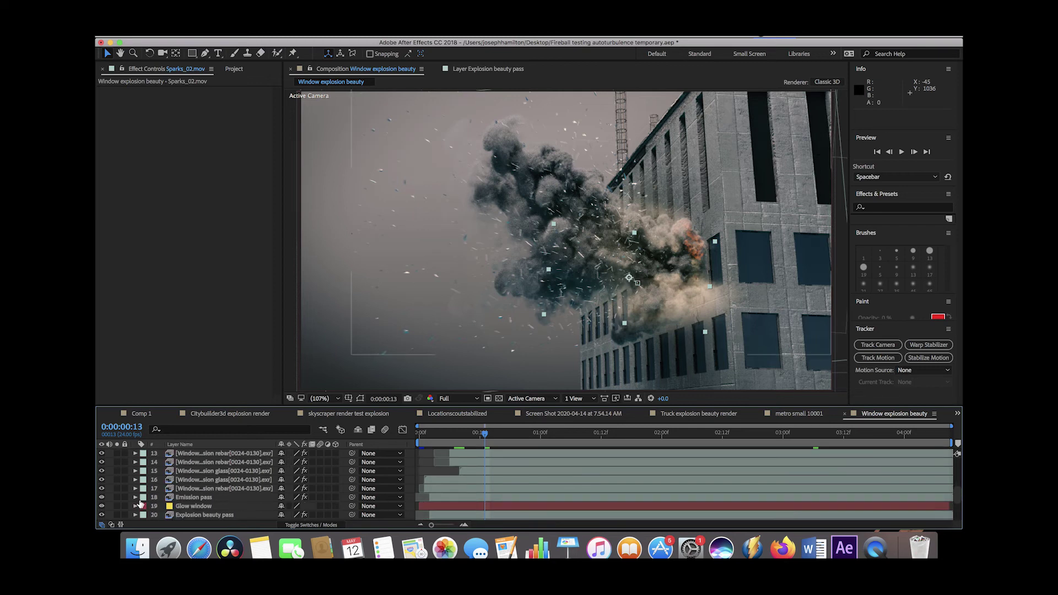
{"action": "scroll", "coordinate": [110, 485], "scroll_direction": "down", "scroll_amount": 3}
{"action": "left_click_drag", "start_coordinate": [122, 495], "coordinate": [118, 448]}
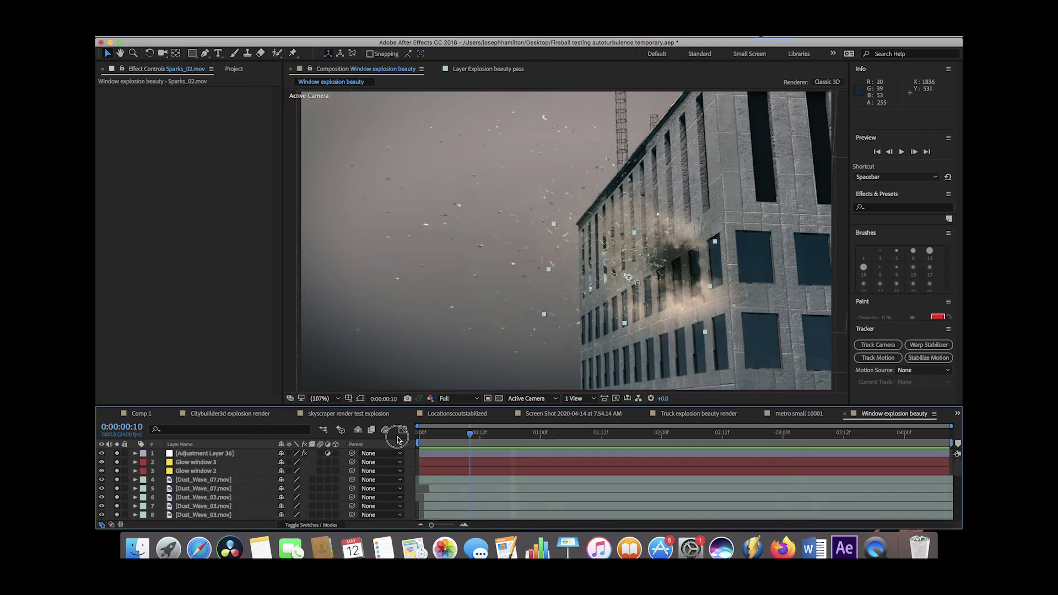
{"action": "key", "text": "Home"}
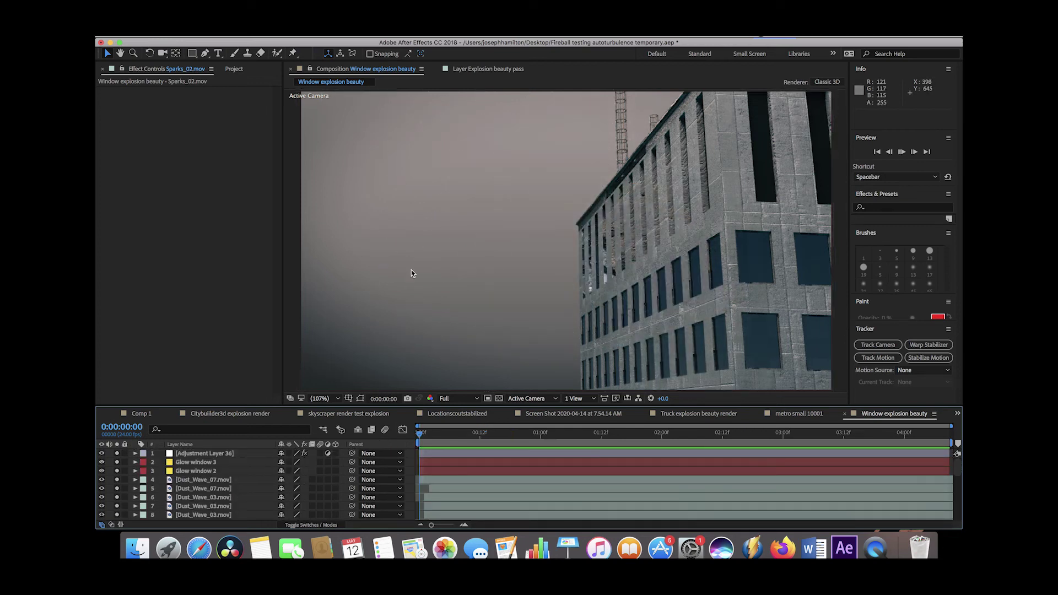
{"action": "key", "text": "space"}
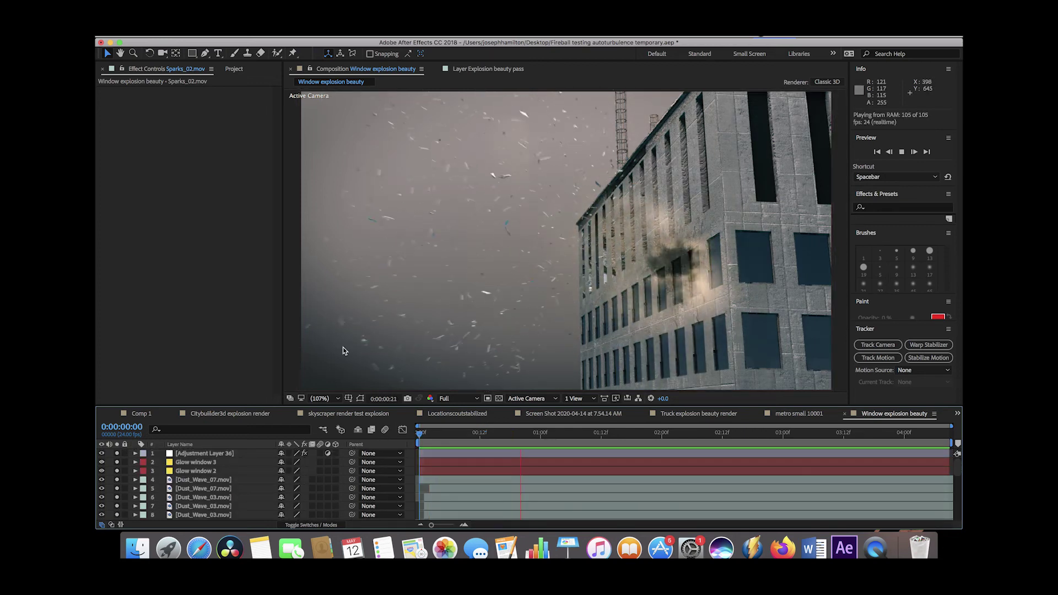
{"action": "key", "text": "grave"}
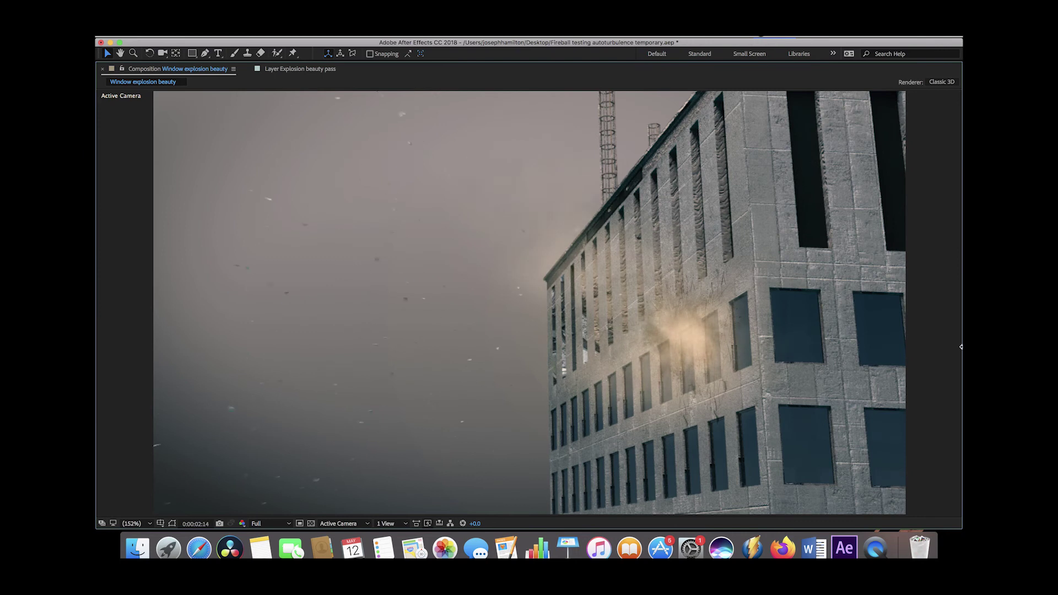
{"action": "key", "text": "grave"}
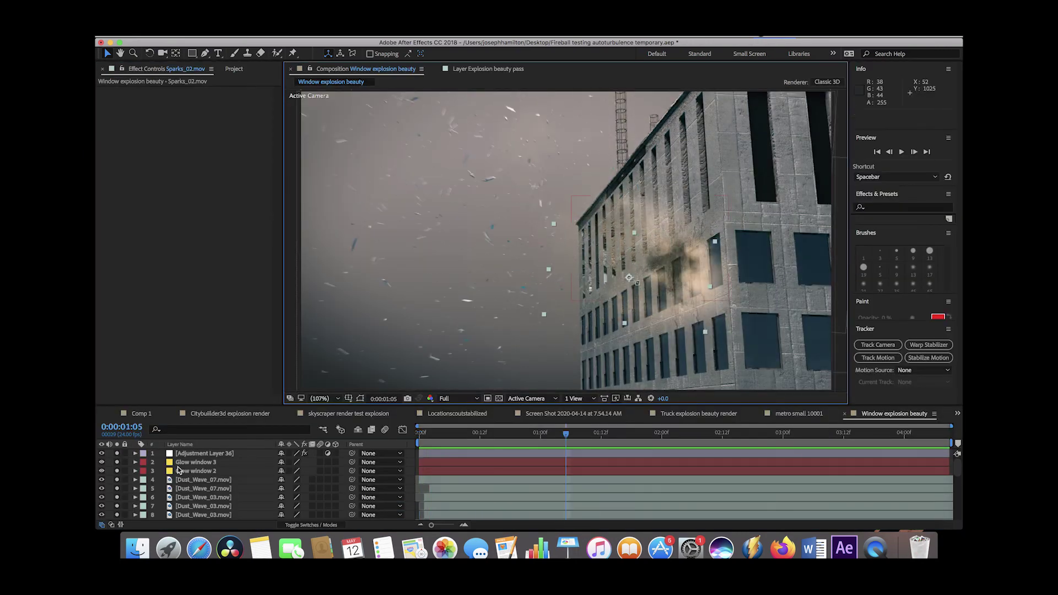
Preview the smoke passes alone from the start, then select Adjustment Layer 36 to view its effects
{"action": "scroll", "coordinate": [121, 468], "scroll_direction": "down", "scroll_amount": 5}
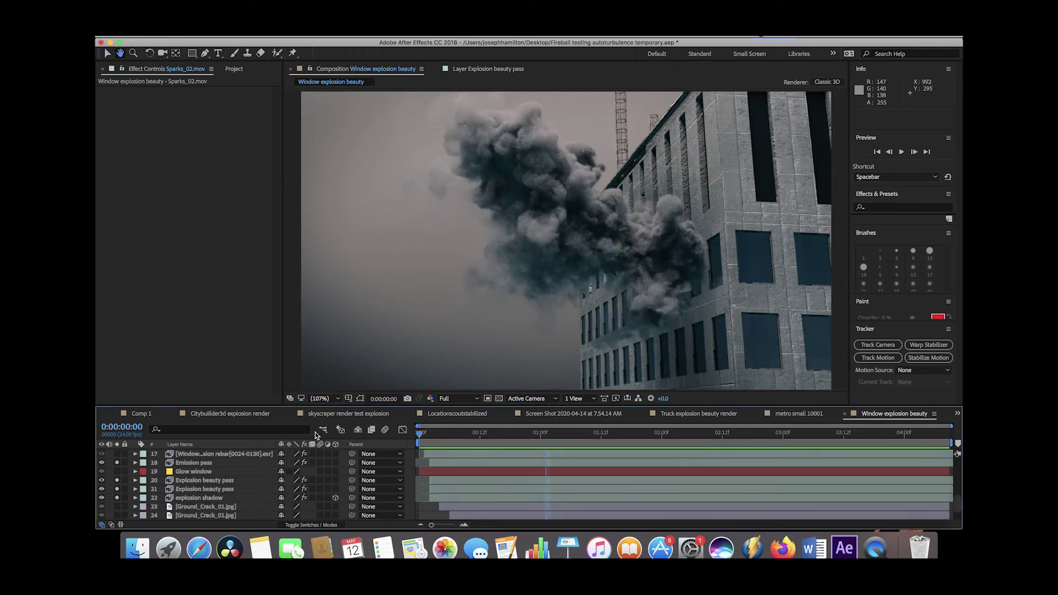
{"action": "key", "text": "space"}
{"action": "key", "text": "space"}
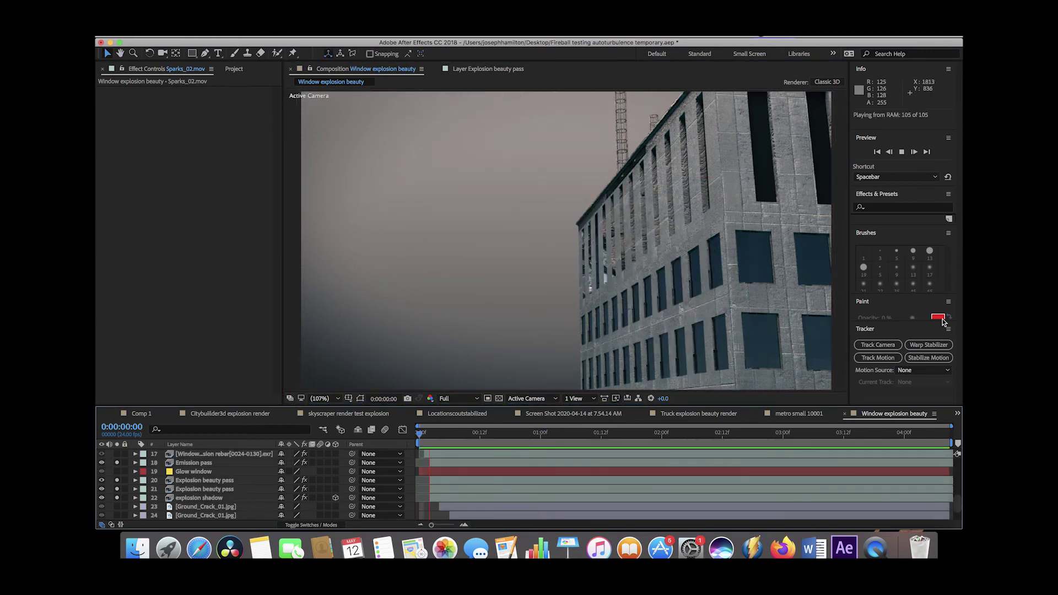
{"action": "key", "text": "space"}
{"action": "key", "text": "space"}
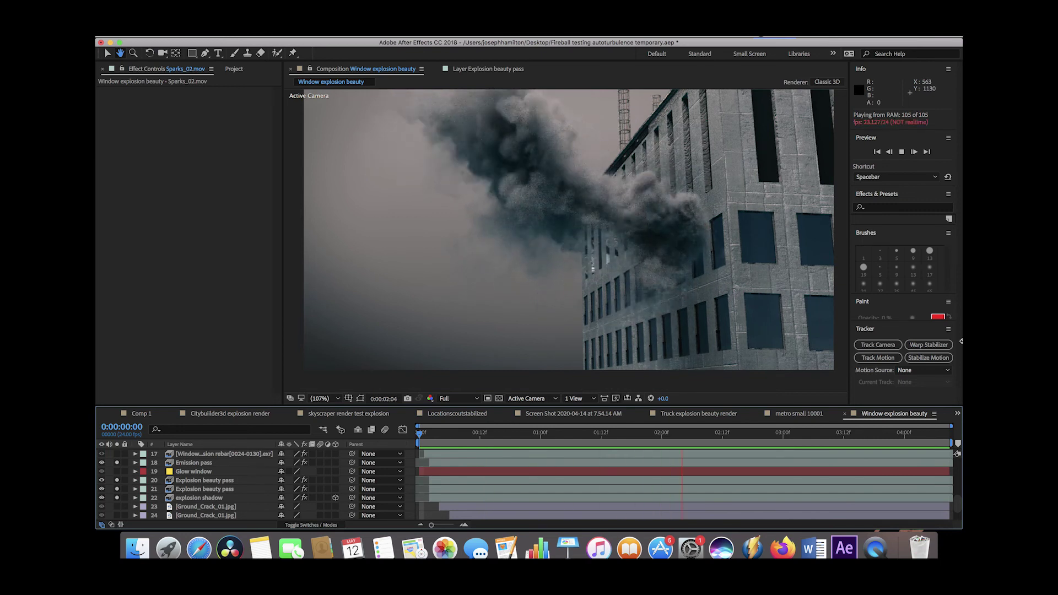
{"action": "left_click", "coordinate": [517, 317]}
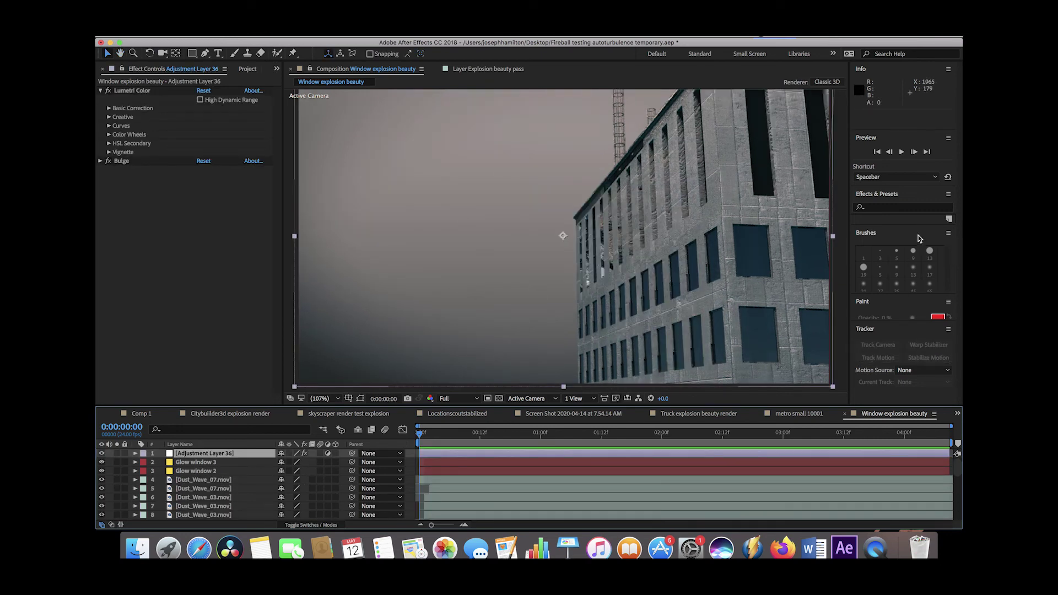
Collapse the Brushes panel and show the building render layer's Curves adjustment in Effect Controls
{"action": "left_click", "coordinate": [918, 237]}
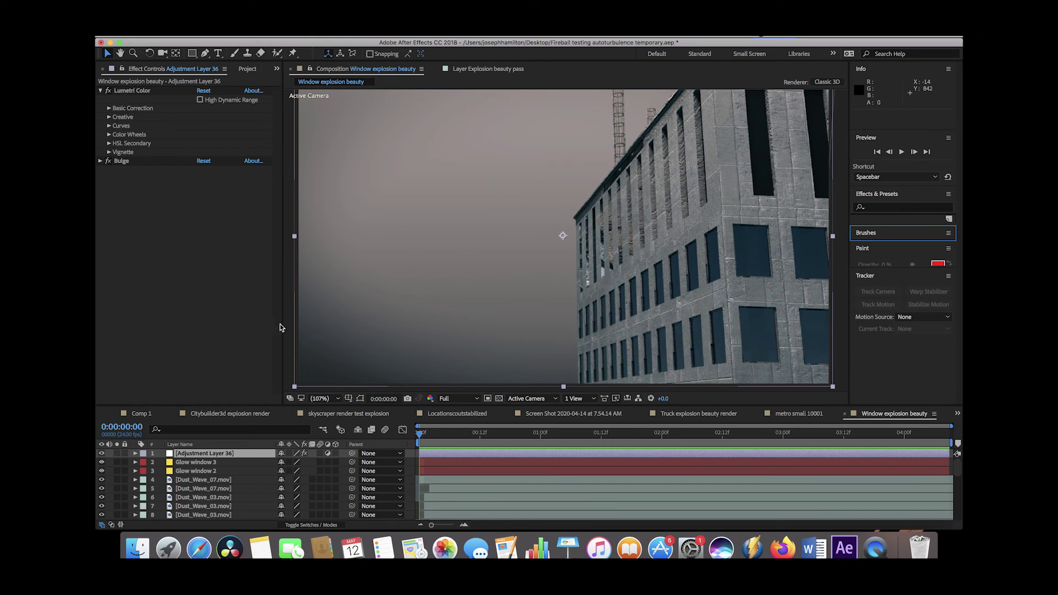
{"action": "left_click", "coordinate": [263, 326]}
{"action": "left_click", "coordinate": [368, 274]}
Play the finished explosion composite, stop it, and scrub back to an early frame
{"action": "key", "text": "space"}
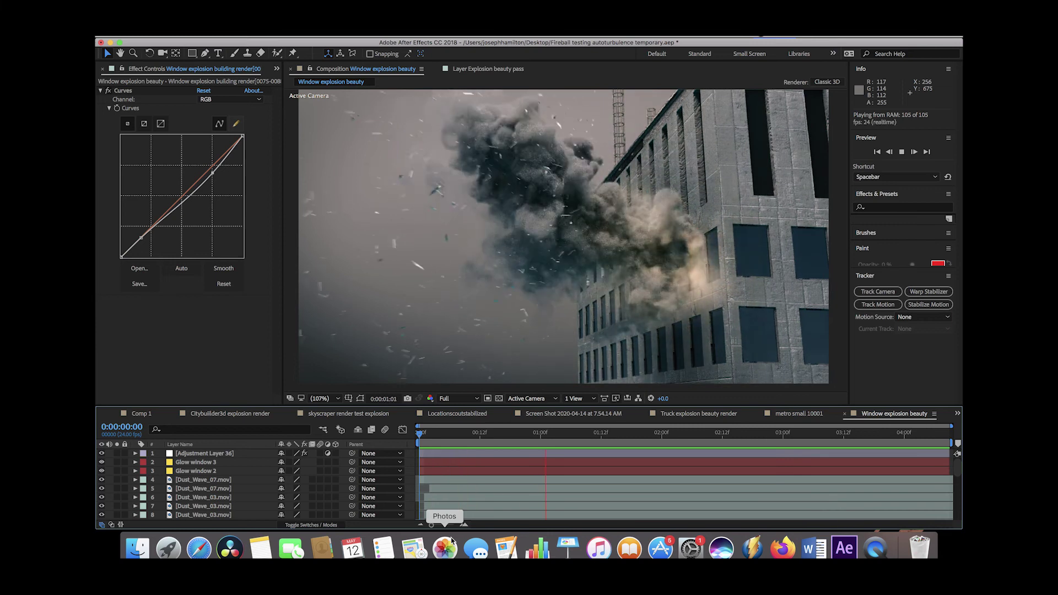
{"action": "key", "text": "space"}
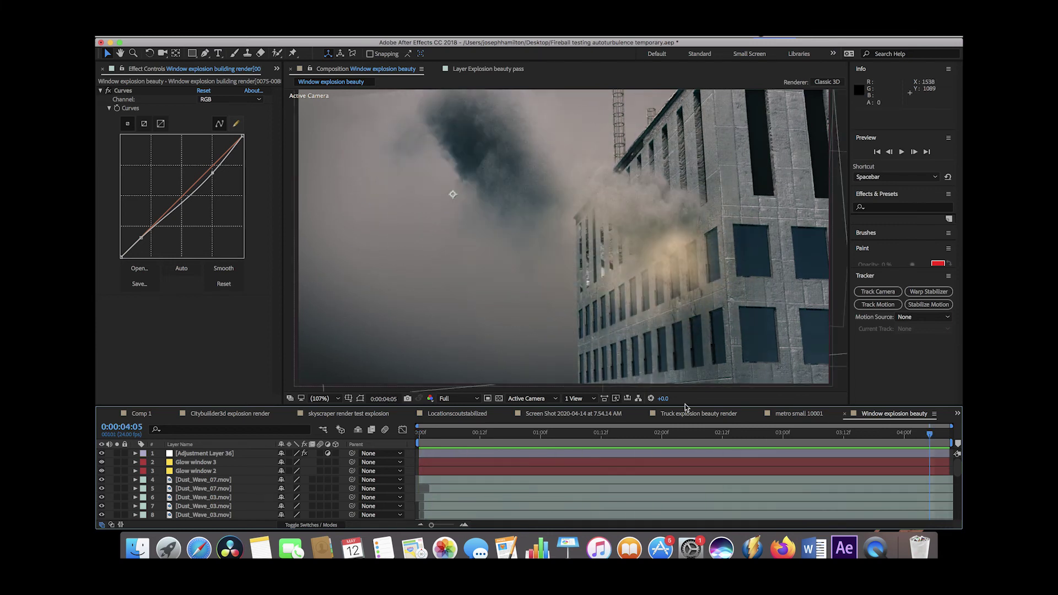
{"action": "mouse_move", "coordinate": [465, 443]}
{"action": "left_mouse_down"}
{"action": "mouse_move", "coordinate": [433, 443]}
{"action": "mouse_move", "coordinate": [481, 443]}
{"action": "left_mouse_up"}
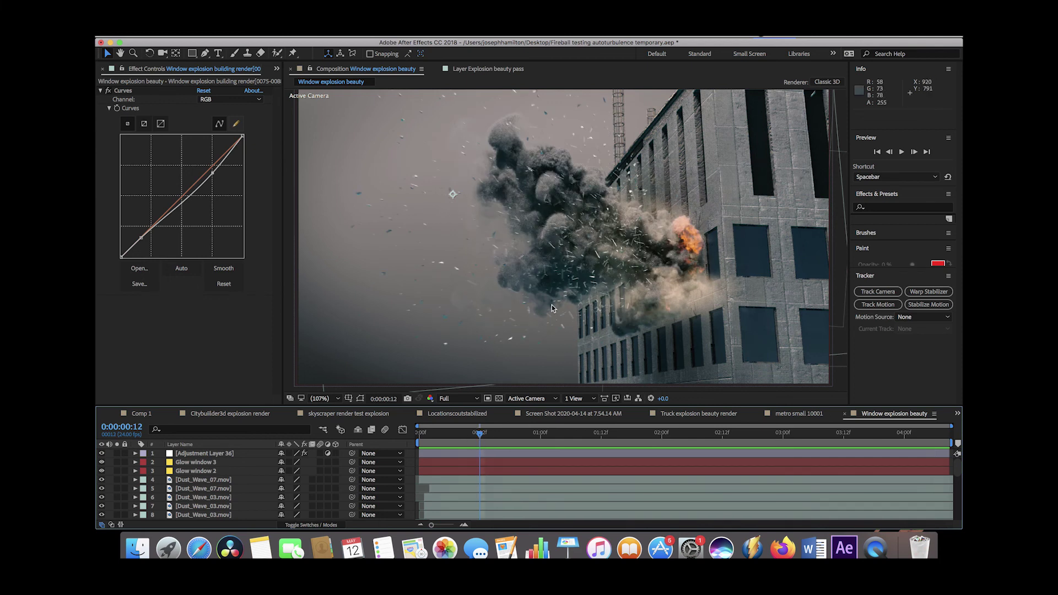